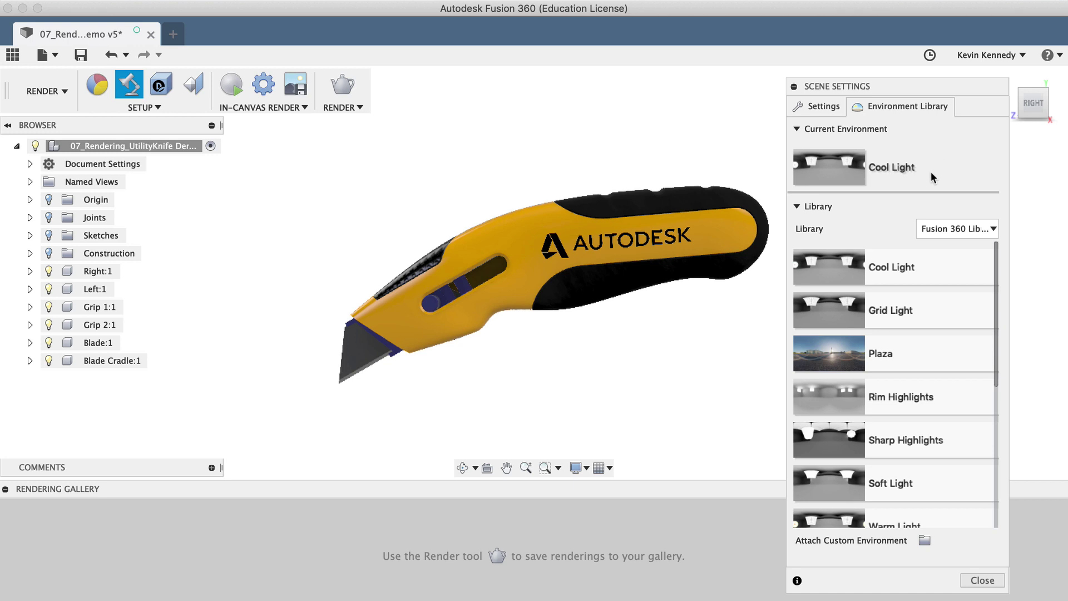
{"action": "scroll", "coordinate": [883, 356], "scroll_direction": "down", "scroll_amount": 5}
{"action": "scroll", "coordinate": [861, 432], "scroll_direction": "down", "scroll_amount": 3}
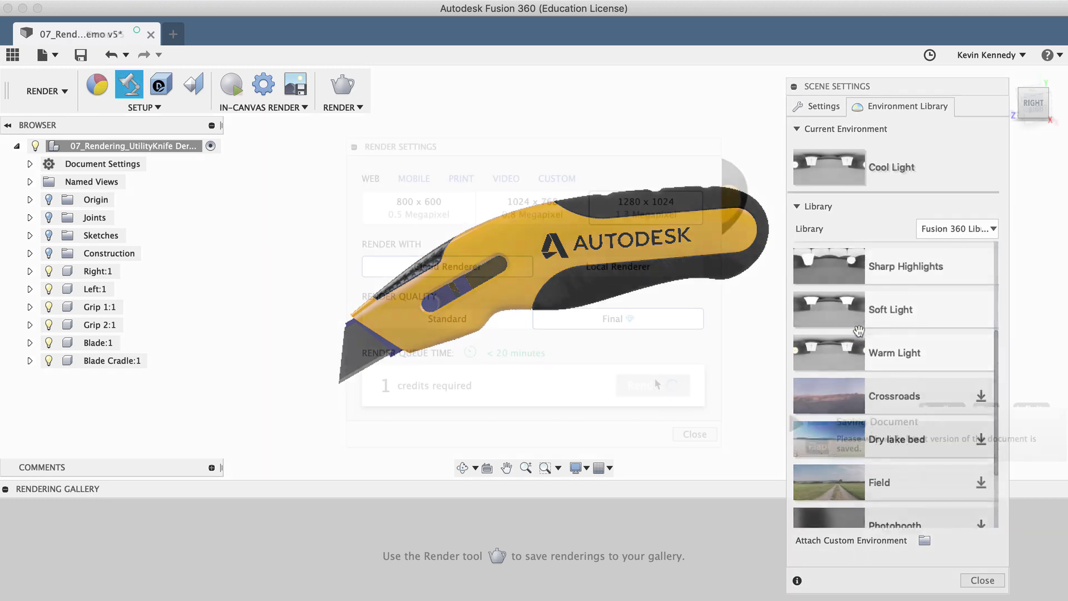
{"action": "left_click", "coordinate": [655, 380]}
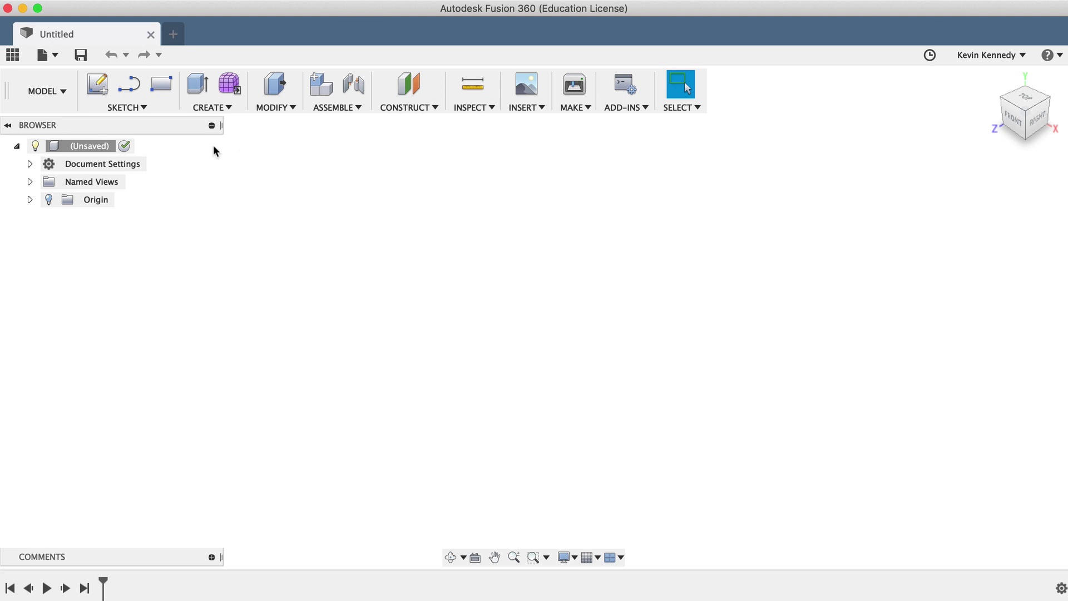
- Open the 07_Rendering utility knife design from the Day #28 & #29 project folder and hide the data browser
{"action": "left_click", "coordinate": [13, 54]}
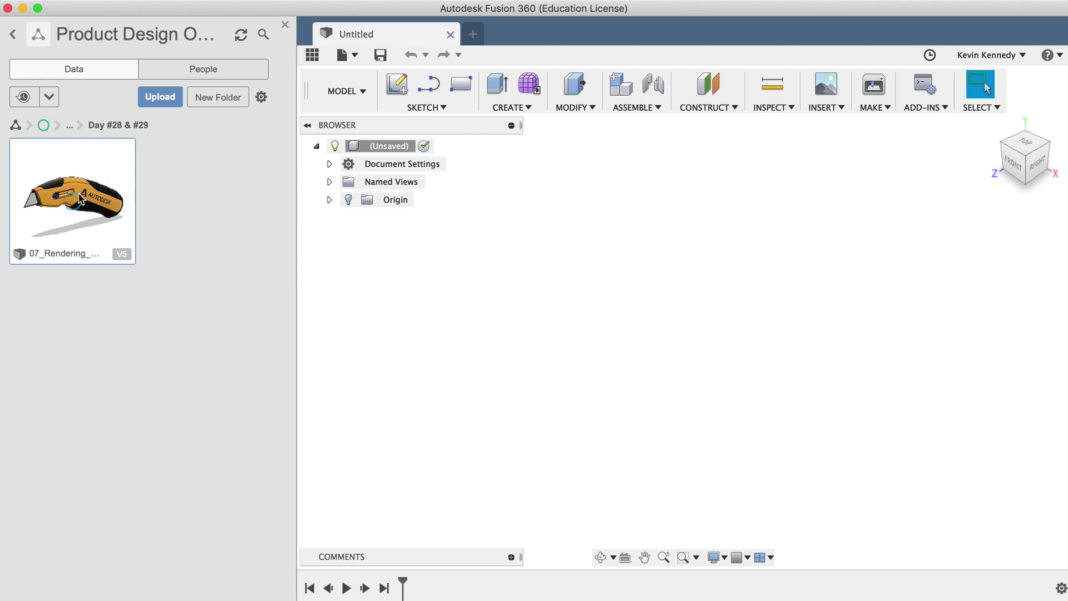
{"action": "double_click", "coordinate": [80, 198]}
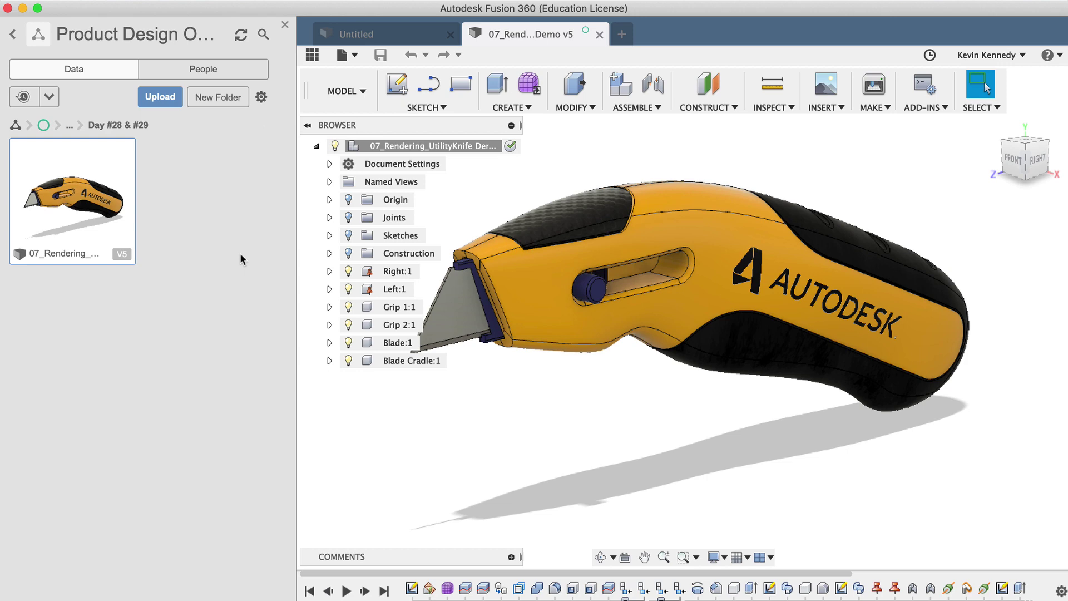
{"action": "left_click", "coordinate": [313, 55]}
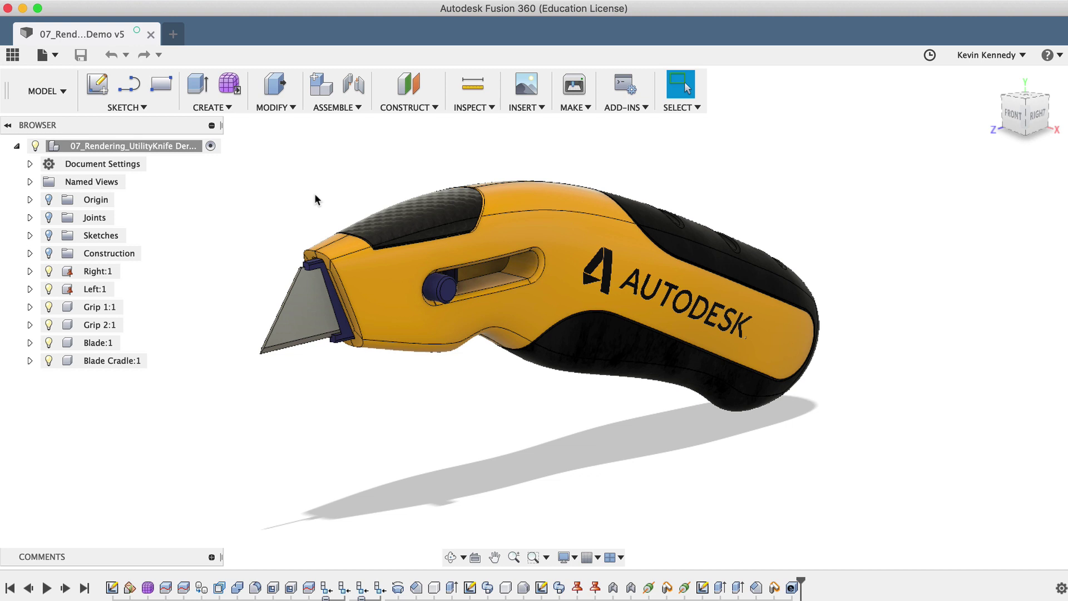
{"action": "left_click", "coordinate": [47, 90]}
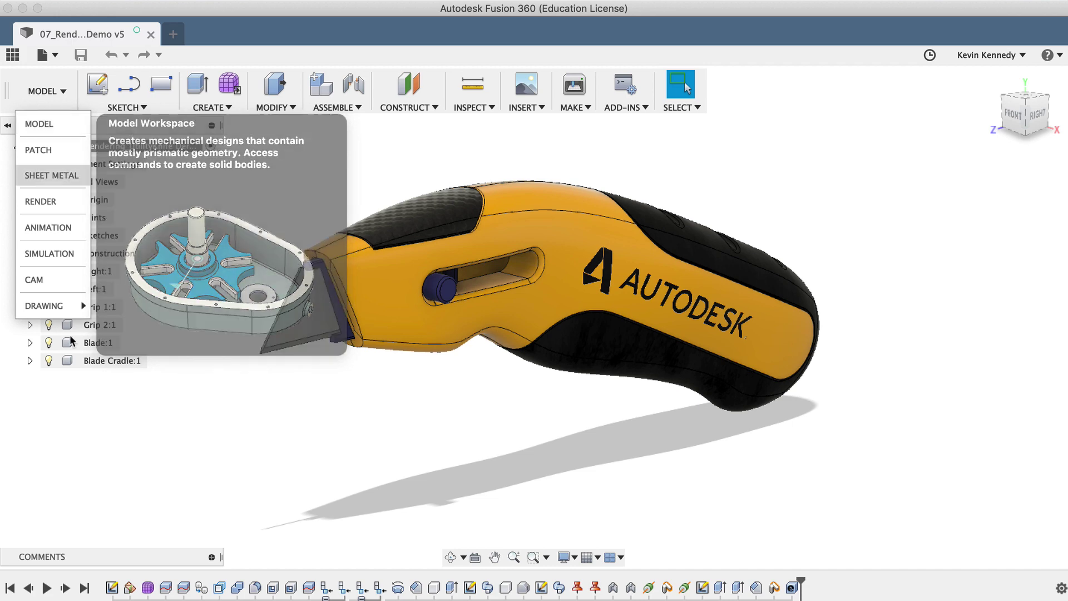
{"action": "left_click", "coordinate": [430, 444]}
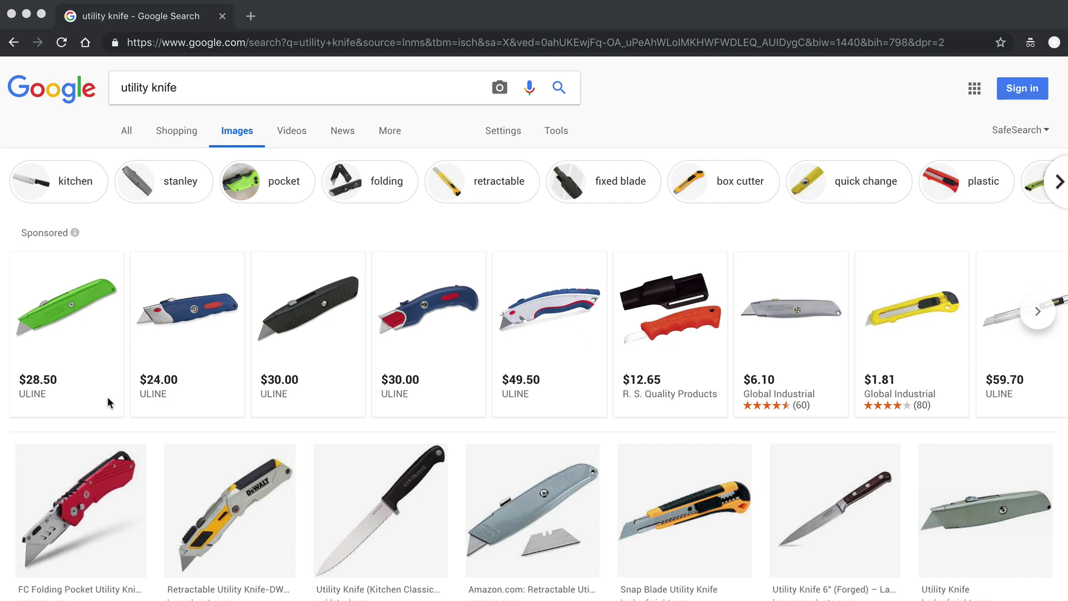
- Switch to the web browser and look through the utility knife image results for how the products are presented
{"action": "scroll", "coordinate": [205, 480], "scroll_direction": "down", "scroll_amount": 3}
{"action": "scroll", "coordinate": [205, 479], "scroll_direction": "down", "scroll_amount": 8}
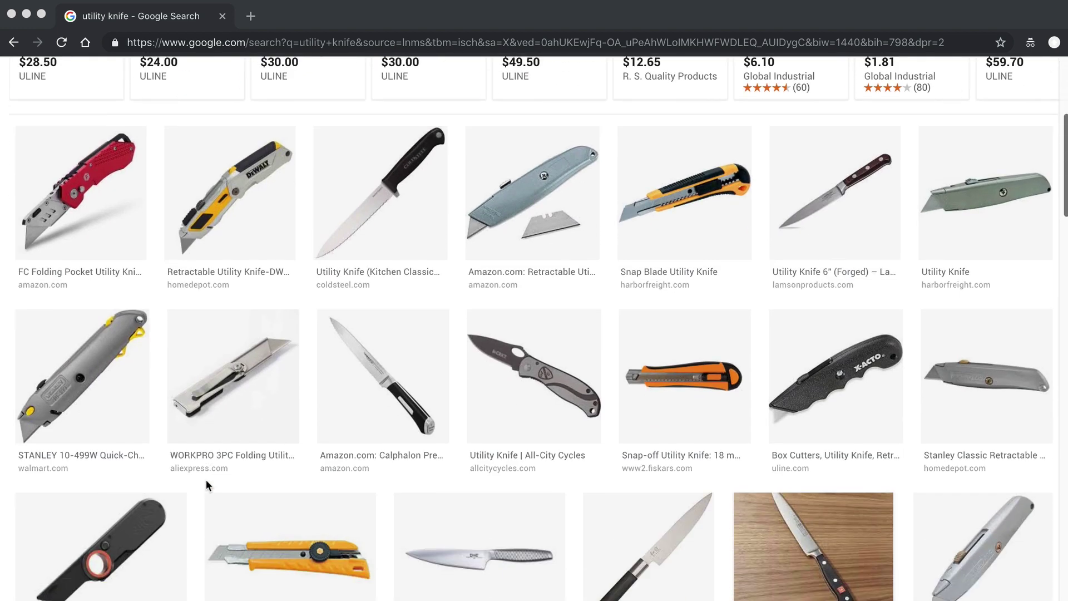
{"action": "scroll", "coordinate": [115, 315], "scroll_direction": "up", "scroll_amount": 12}
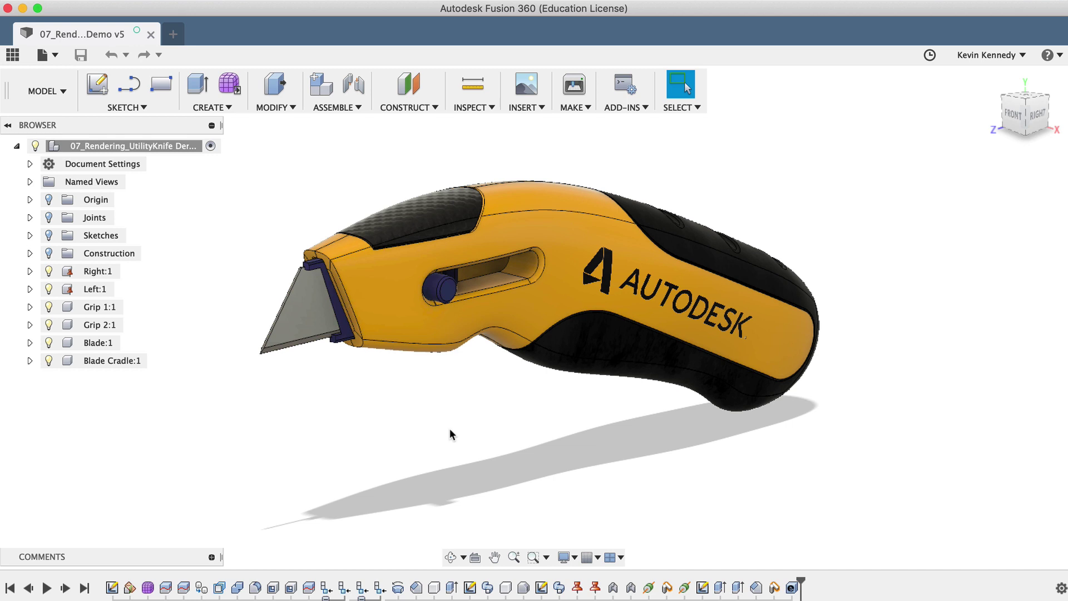
- Delete the two Ground features that fix the Right and Left components from the timeline
{"action": "left_click", "coordinate": [578, 588]}
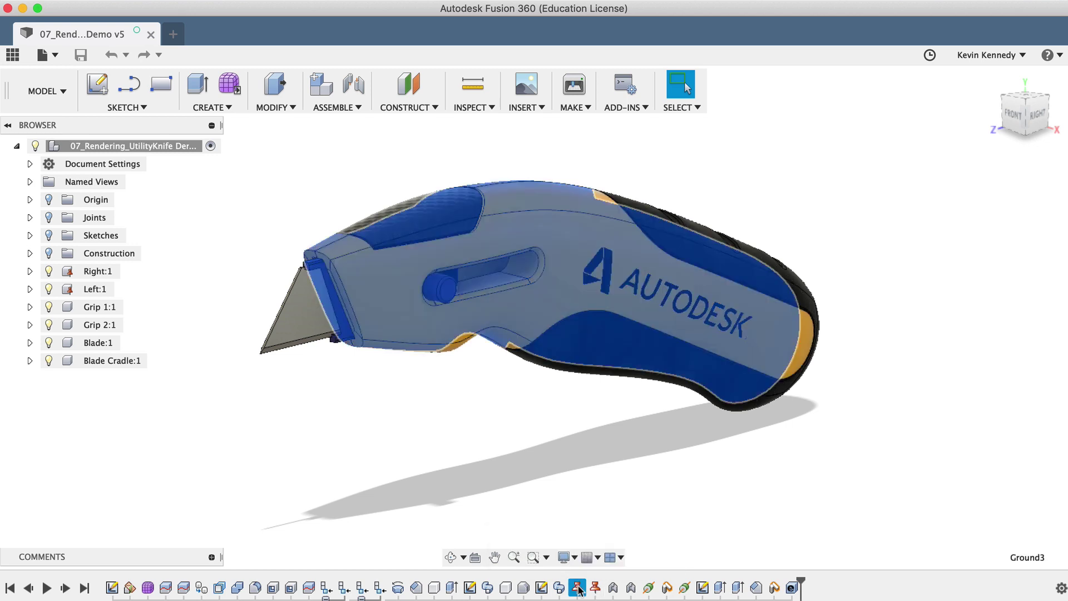
{"action": "key", "text": "Delete"}
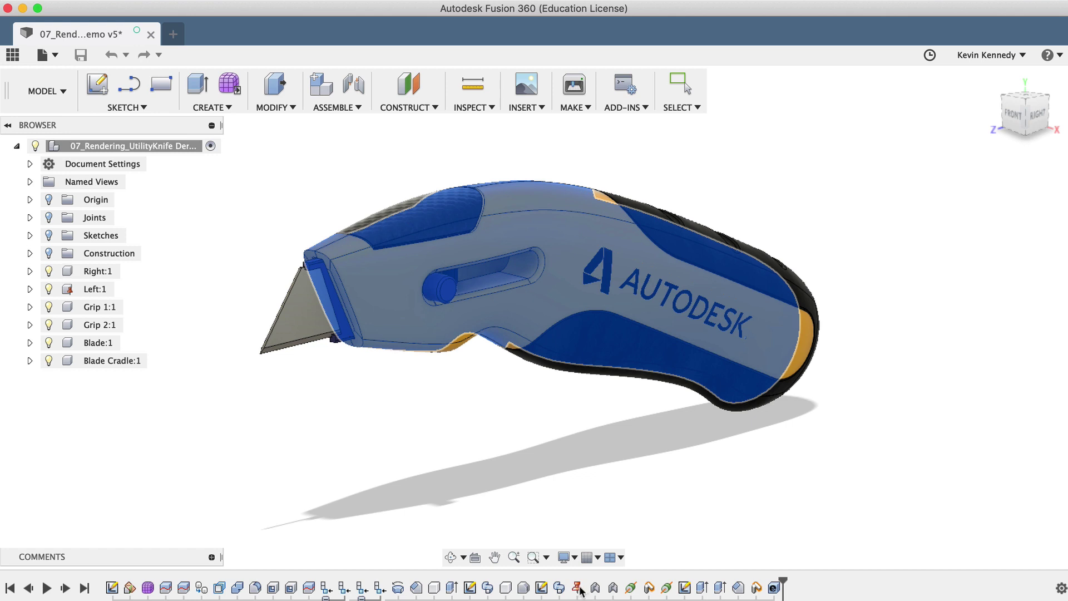
{"action": "left_click", "coordinate": [580, 589]}
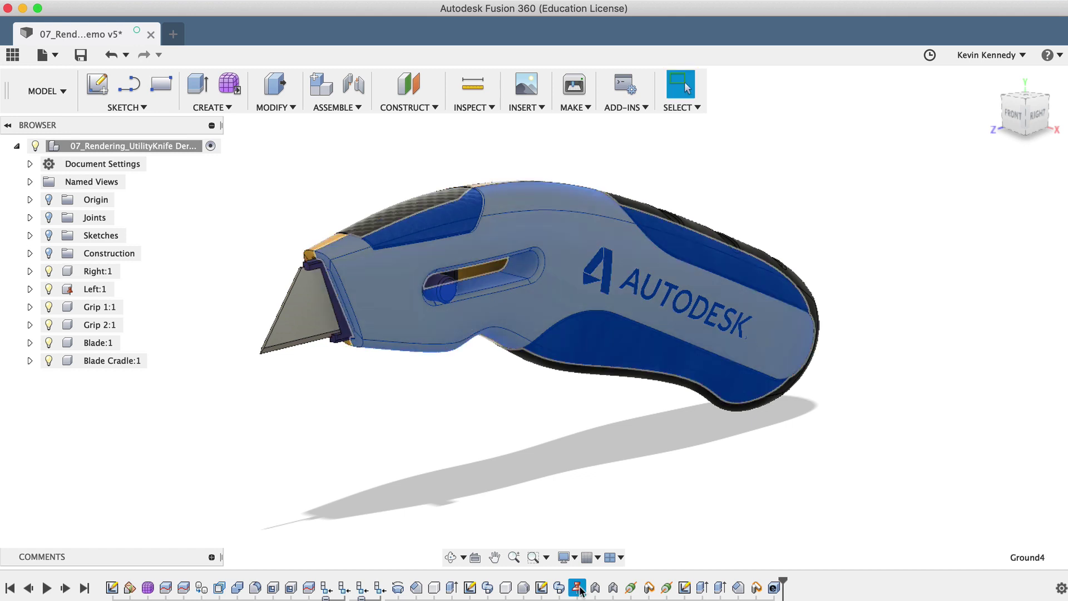
{"action": "key", "text": "Delete"}
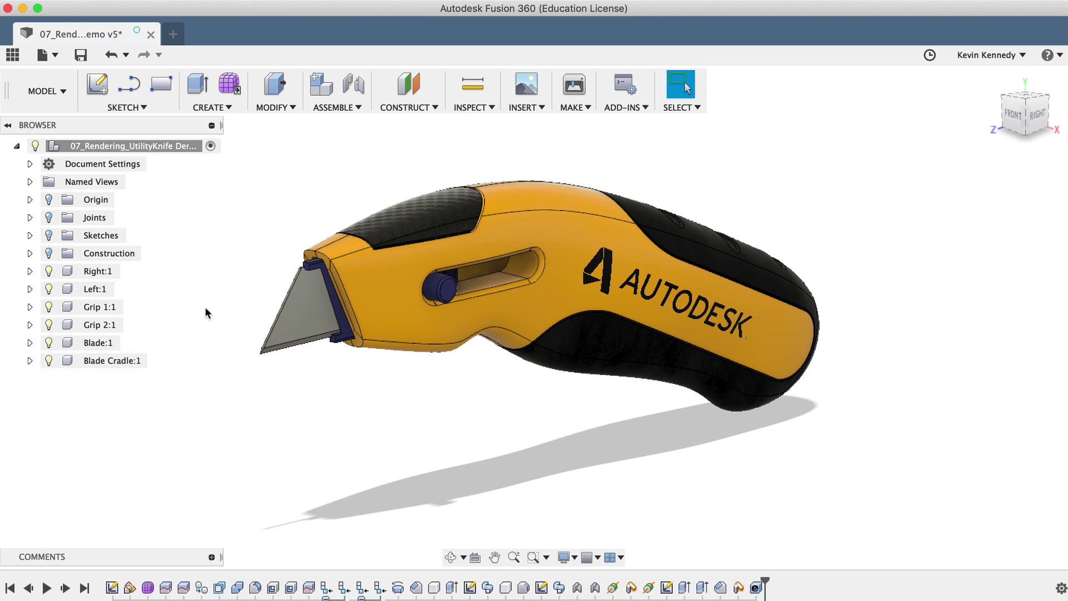
- Rotate all six knife components, from Right:1 to Blade Cradle:1, together by 30 degrees about the X axis, working from the right view
{"action": "key", "text": "m"}
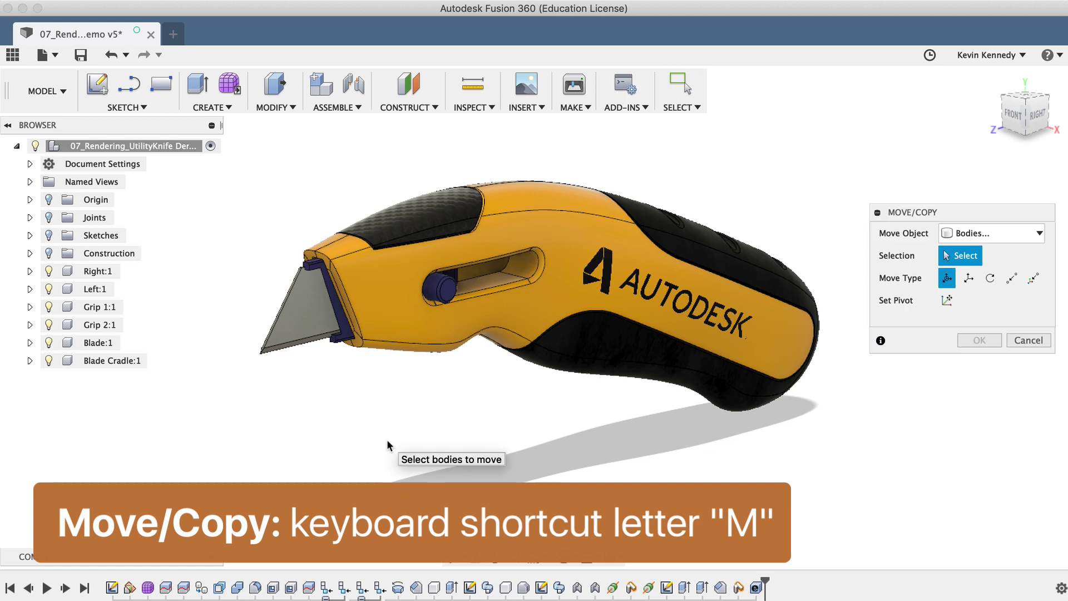
{"action": "left_click", "coordinate": [987, 234]}
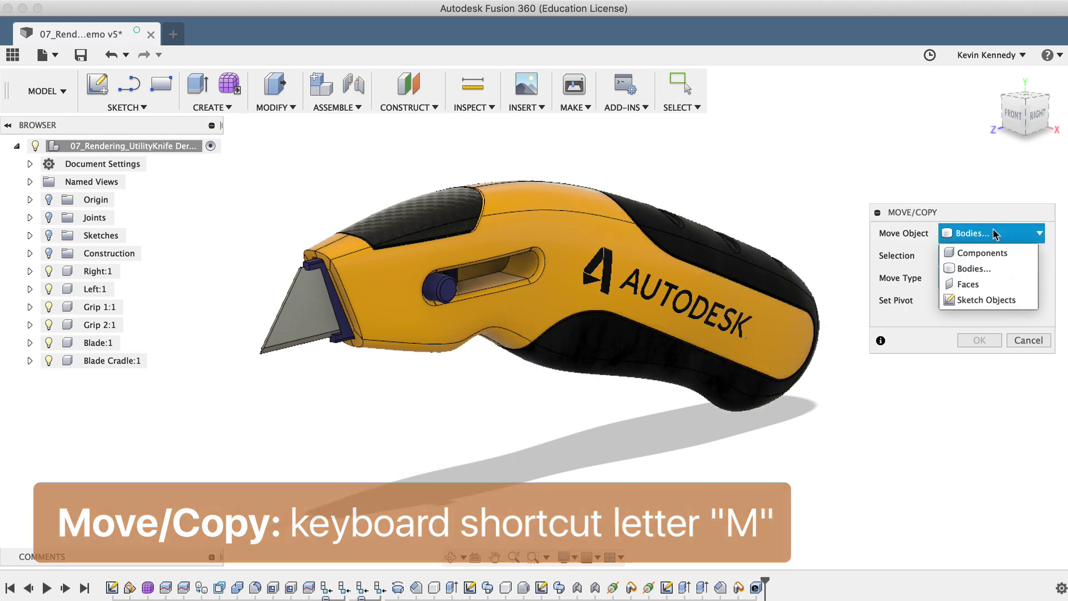
{"action": "left_click", "coordinate": [1004, 253]}
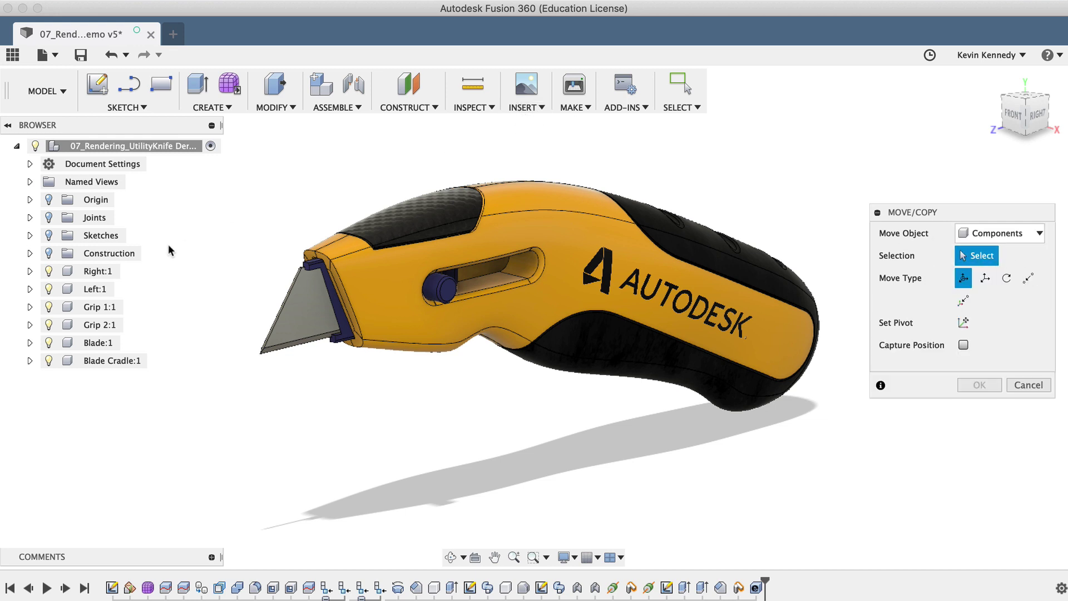
{"action": "left_click", "coordinate": [89, 272]}
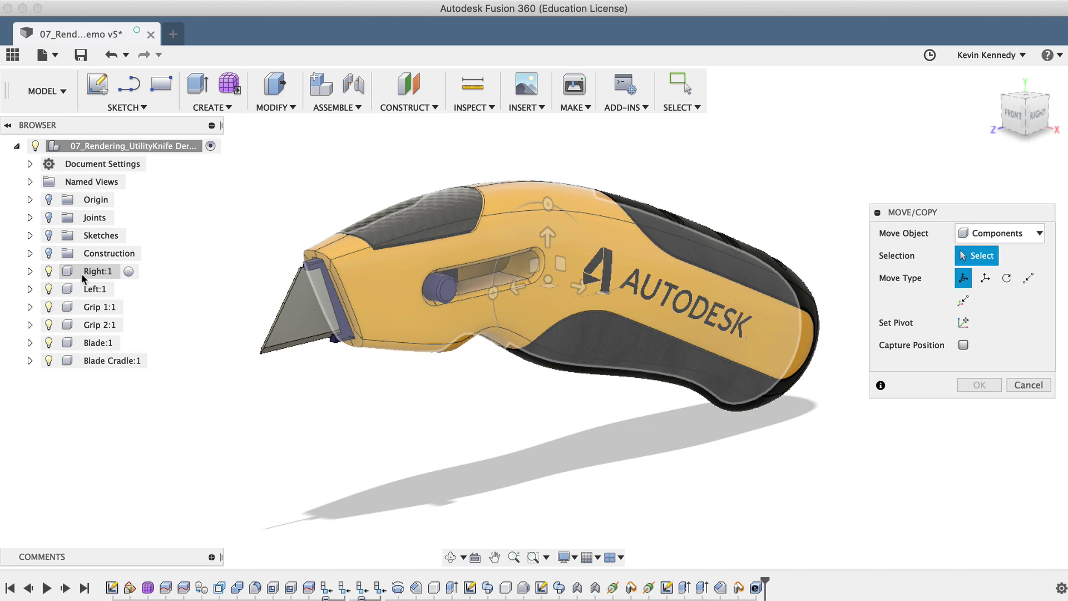
{"action": "left_click", "coordinate": [81, 272]}
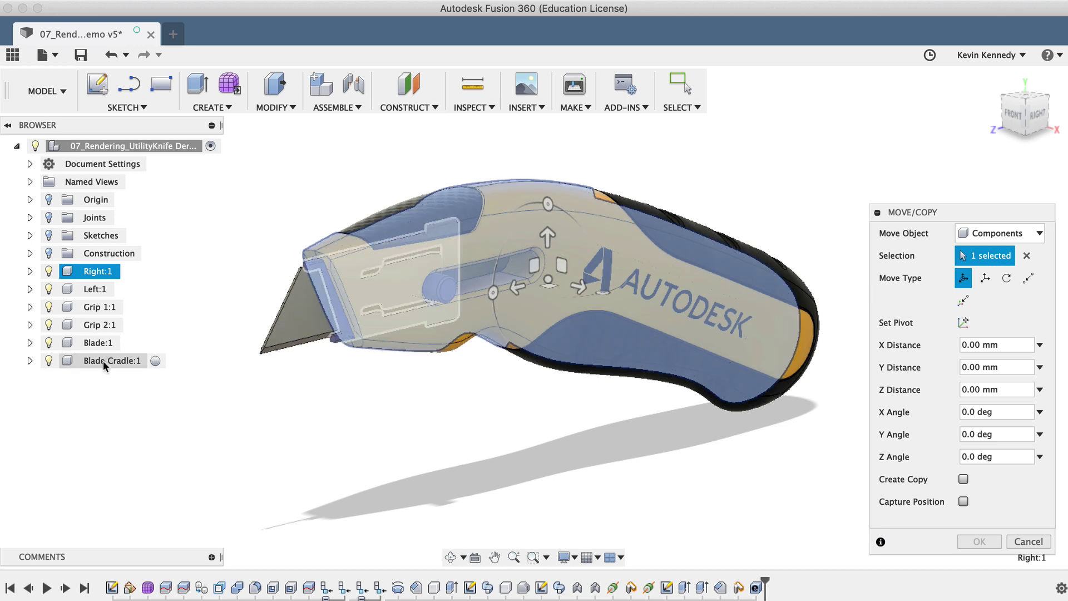
{"action": "left_click", "coordinate": [102, 360], "text": "shift"}
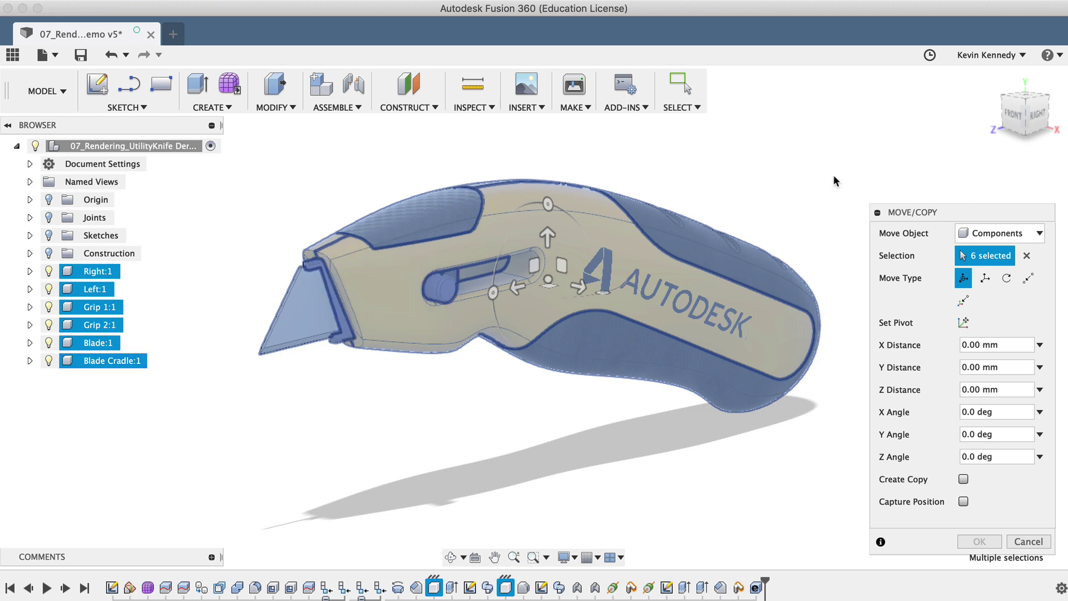
{"action": "left_click", "coordinate": [1038, 122]}
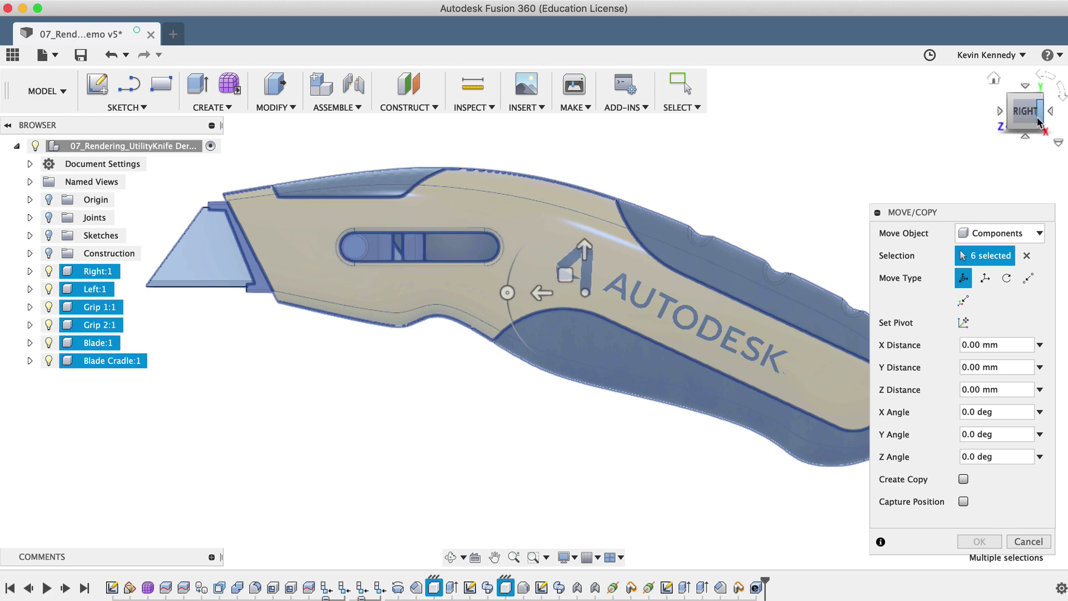
{"action": "left_click", "coordinate": [507, 293]}
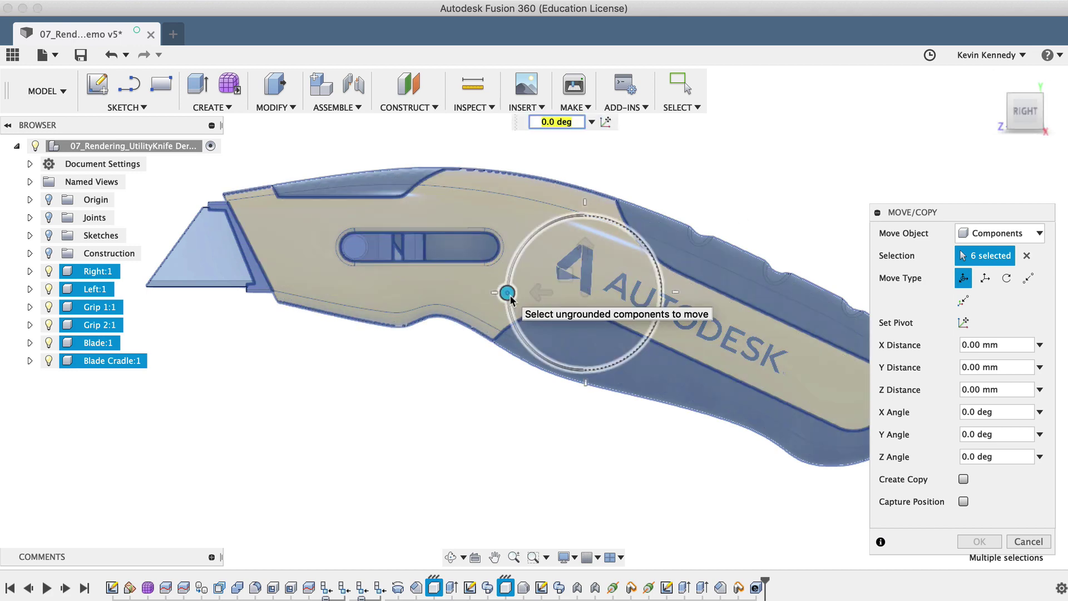
{"action": "left_click_drag", "start_coordinate": [510, 299], "coordinate": [525, 336]}
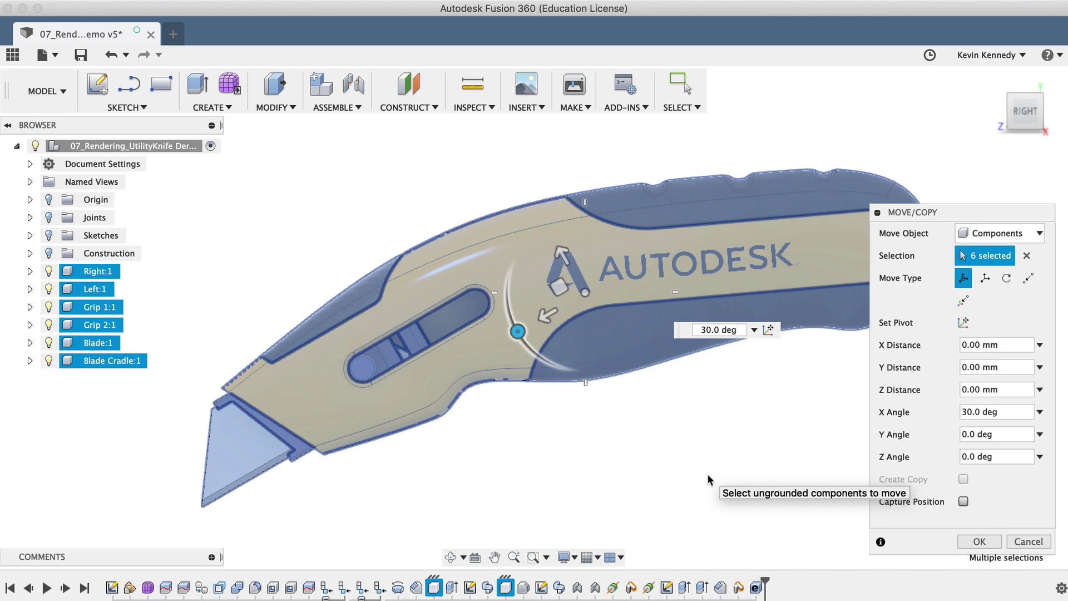
{"action": "left_click", "coordinate": [977, 541]}
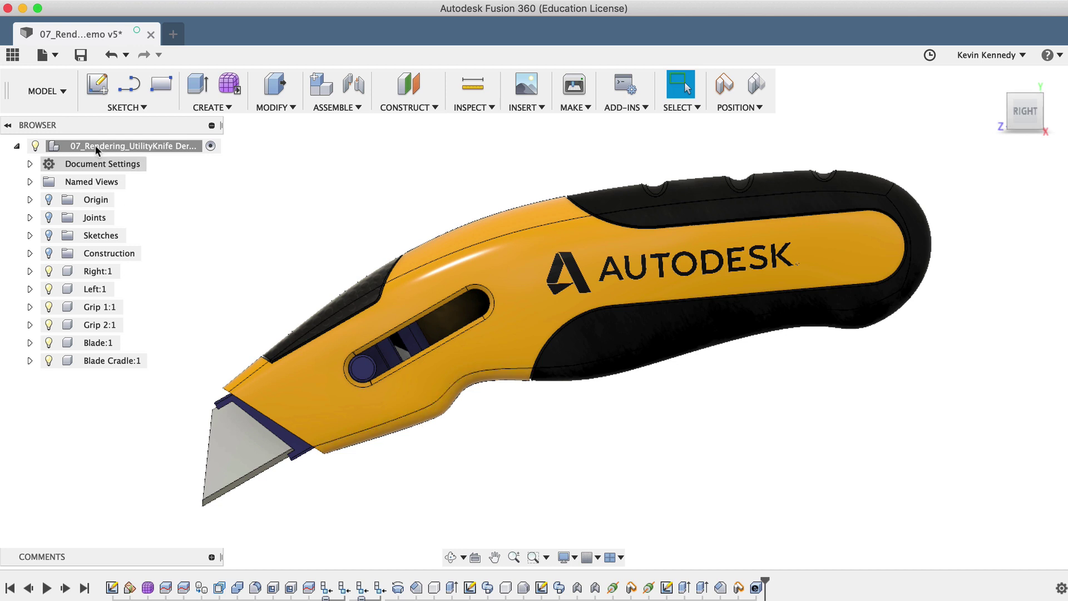
- Switch to the Render workspace and open the scene settings, moving the dialog so all its options are visible
{"action": "left_click", "coordinate": [46, 90]}
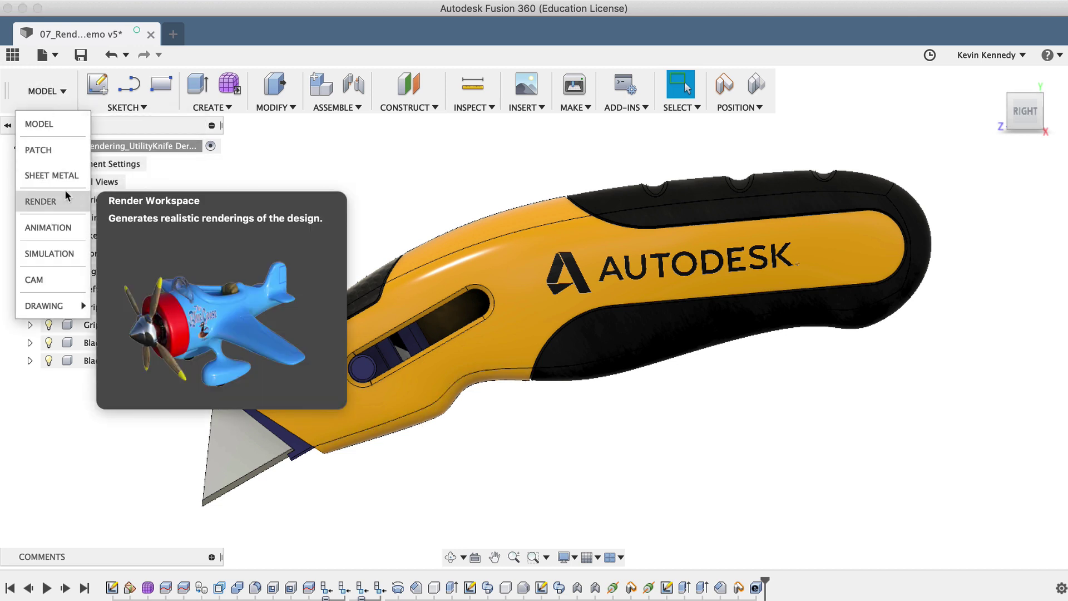
{"action": "left_click", "coordinate": [65, 189]}
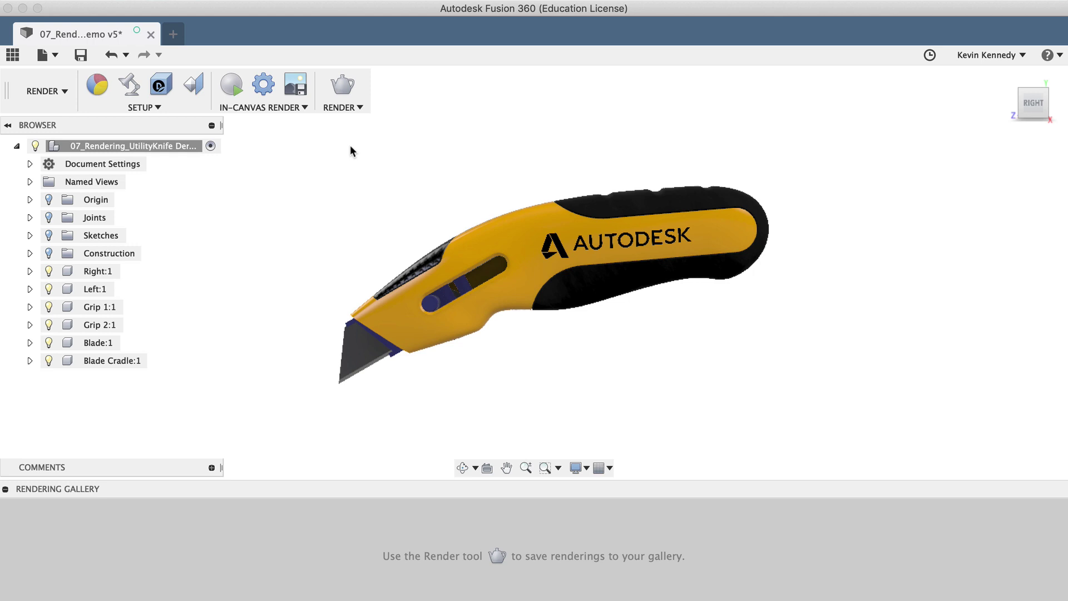
{"action": "left_click", "coordinate": [133, 89]}
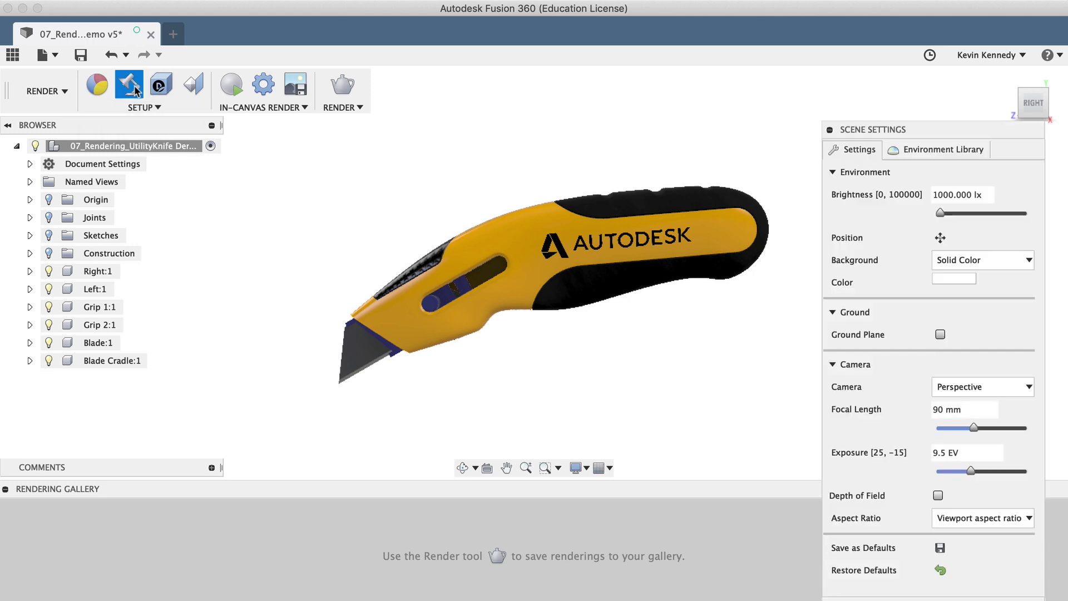
{"action": "left_click_drag", "start_coordinate": [912, 125], "coordinate": [872, 82]}
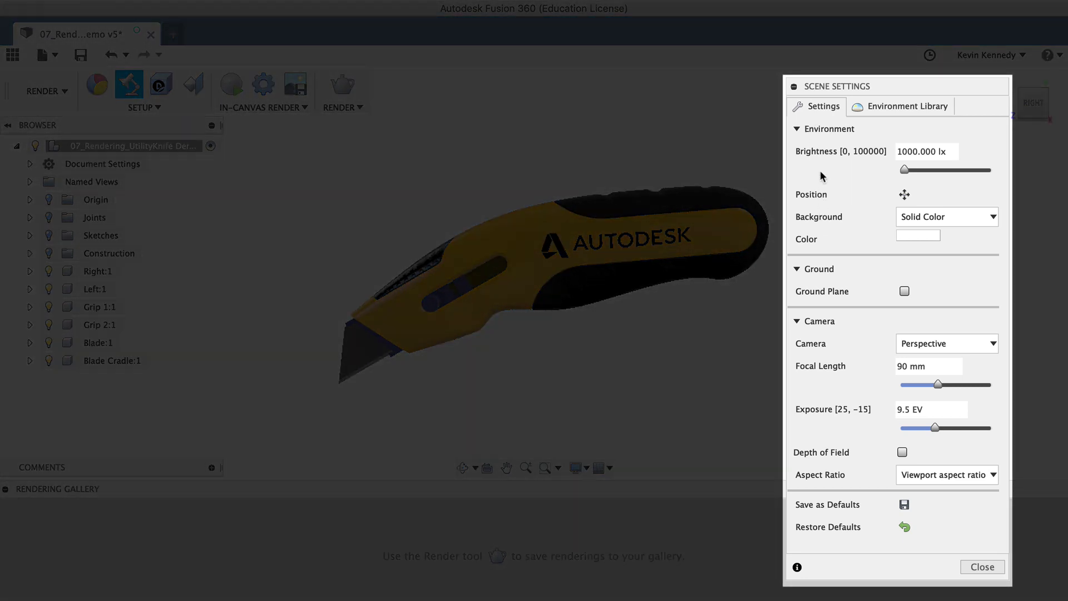
- Browse the environment library and apply the Soft Light environment to the utility knife scene
{"action": "left_click", "coordinate": [911, 107]}
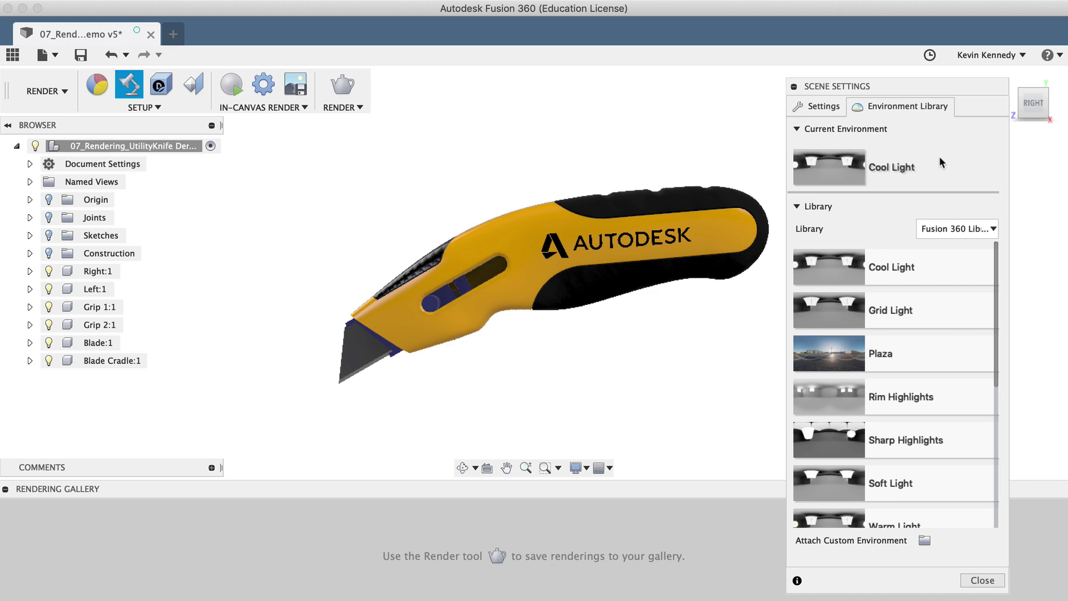
{"action": "scroll", "coordinate": [875, 356], "scroll_direction": "down", "scroll_amount": 3}
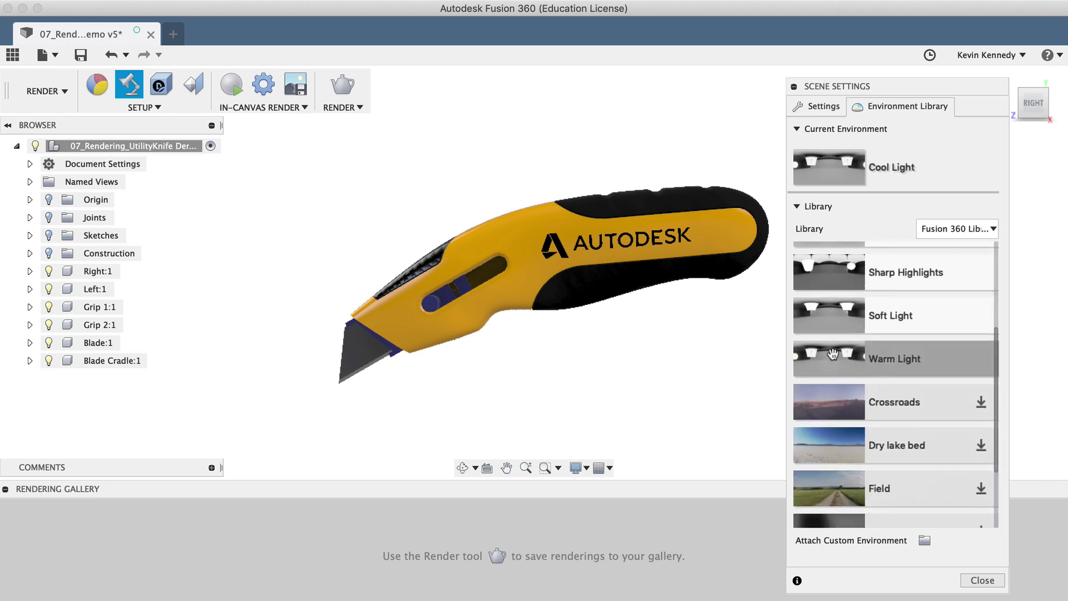
{"action": "scroll", "coordinate": [861, 429], "scroll_direction": "down", "scroll_amount": 2}
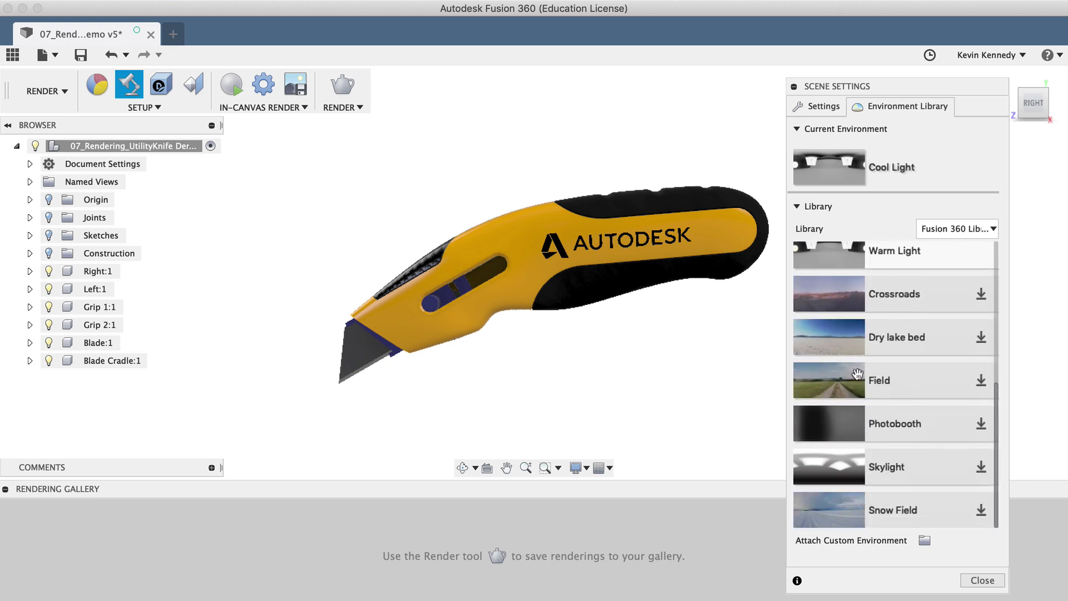
{"action": "scroll", "coordinate": [859, 331], "scroll_direction": "up", "scroll_amount": 2}
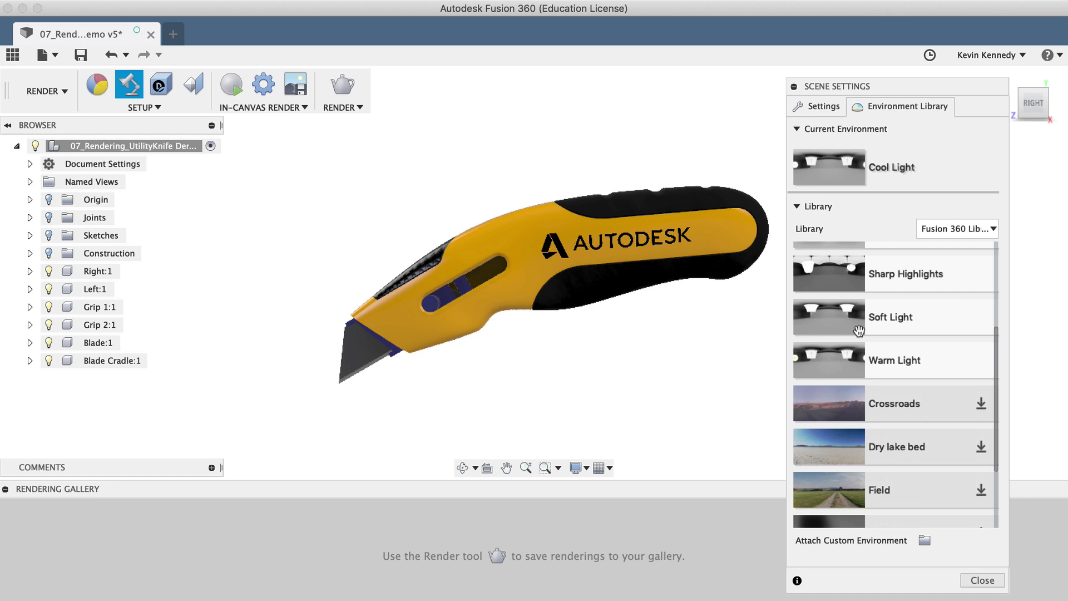
{"action": "scroll", "coordinate": [859, 331], "scroll_direction": "down", "scroll_amount": 2}
{"action": "scroll", "coordinate": [859, 332], "scroll_direction": "up", "scroll_amount": 5}
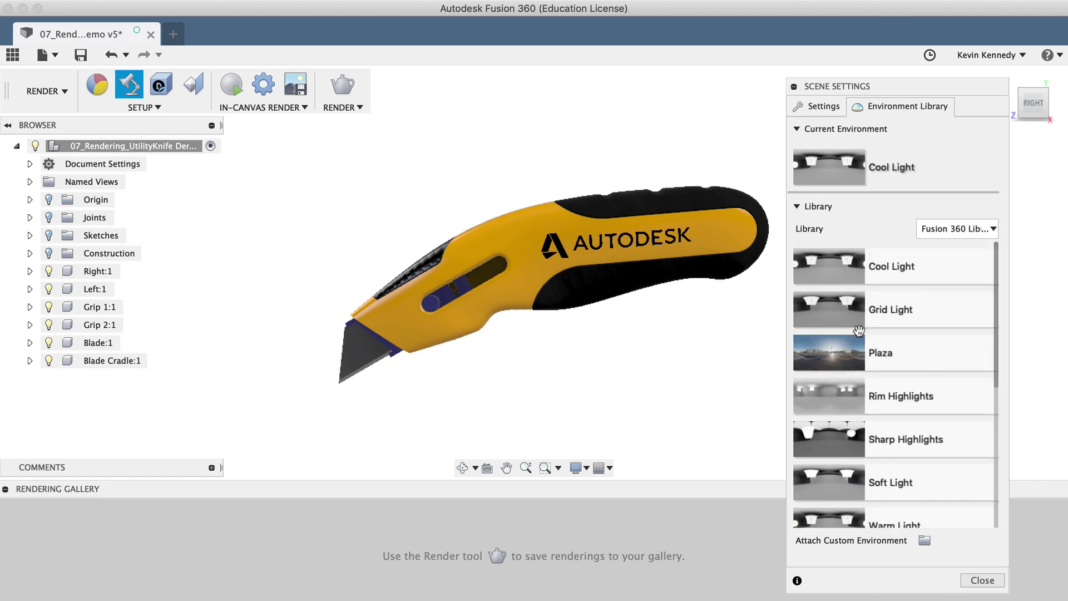
{"action": "scroll", "coordinate": [859, 332], "scroll_direction": "down", "scroll_amount": 2}
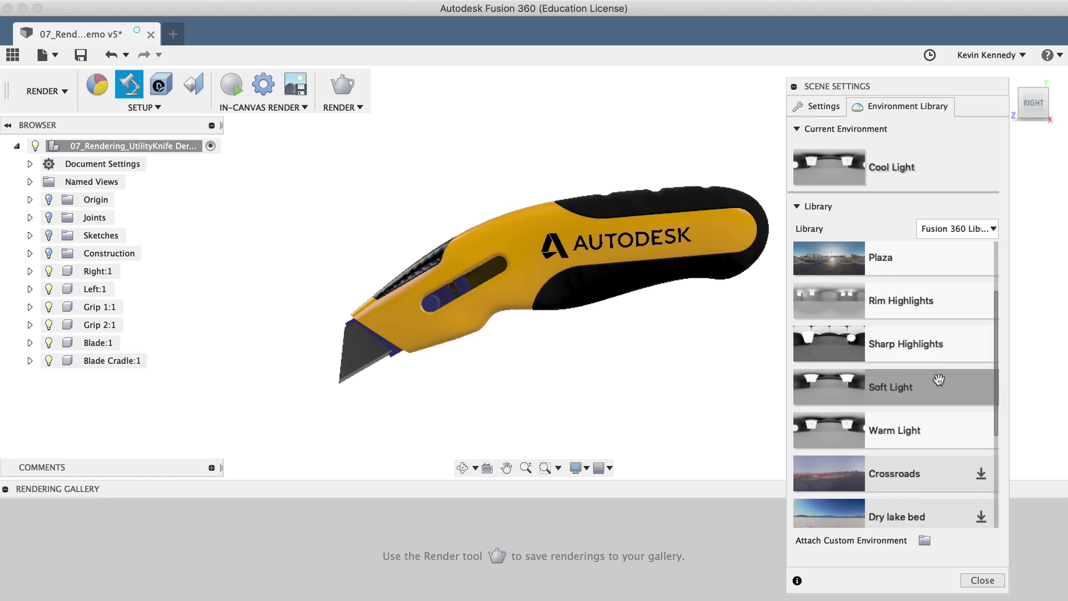
{"action": "left_click_drag", "start_coordinate": [837, 383], "coordinate": [631, 329]}
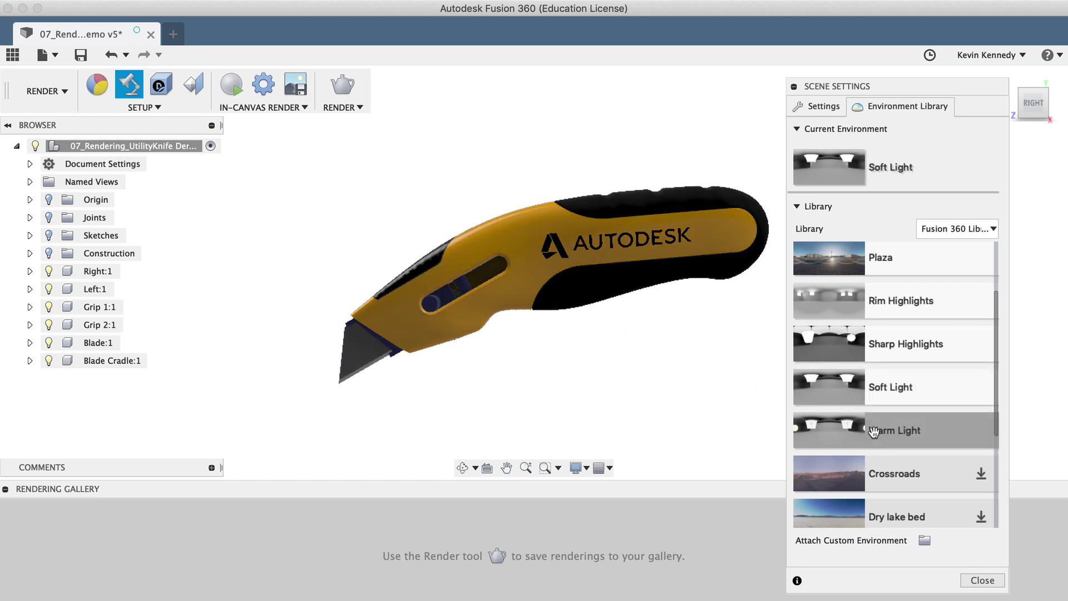
{"action": "scroll", "coordinate": [879, 429], "scroll_direction": "down", "scroll_amount": 4}
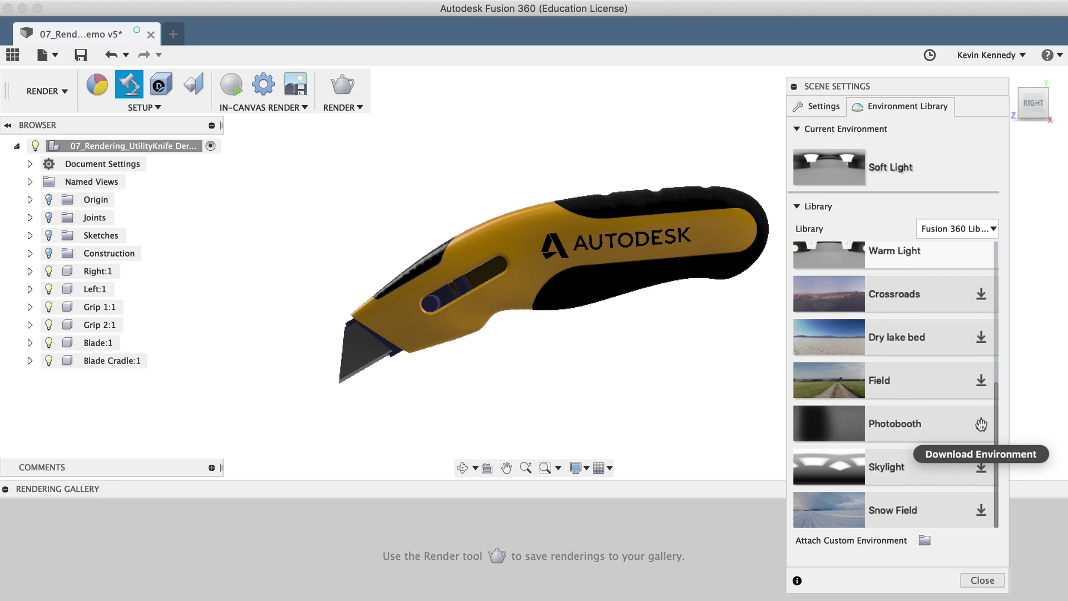
- Download the Photobooth environment, apply it to the scene, and start an in-canvas render of the knife seen from an angle
{"action": "left_click", "coordinate": [981, 424]}
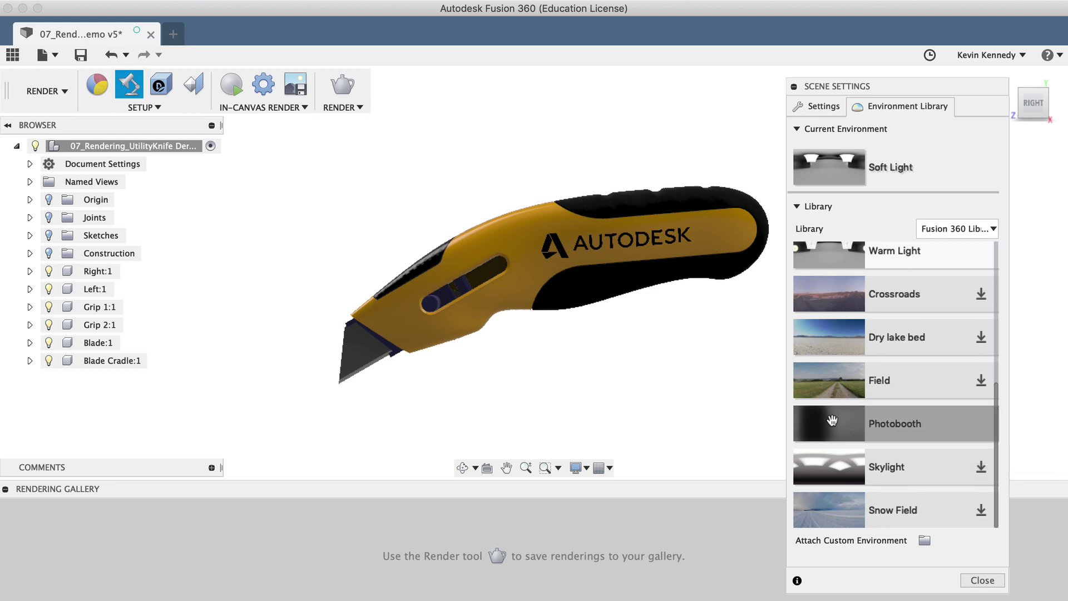
{"action": "left_click_drag", "start_coordinate": [943, 424], "coordinate": [837, 160]}
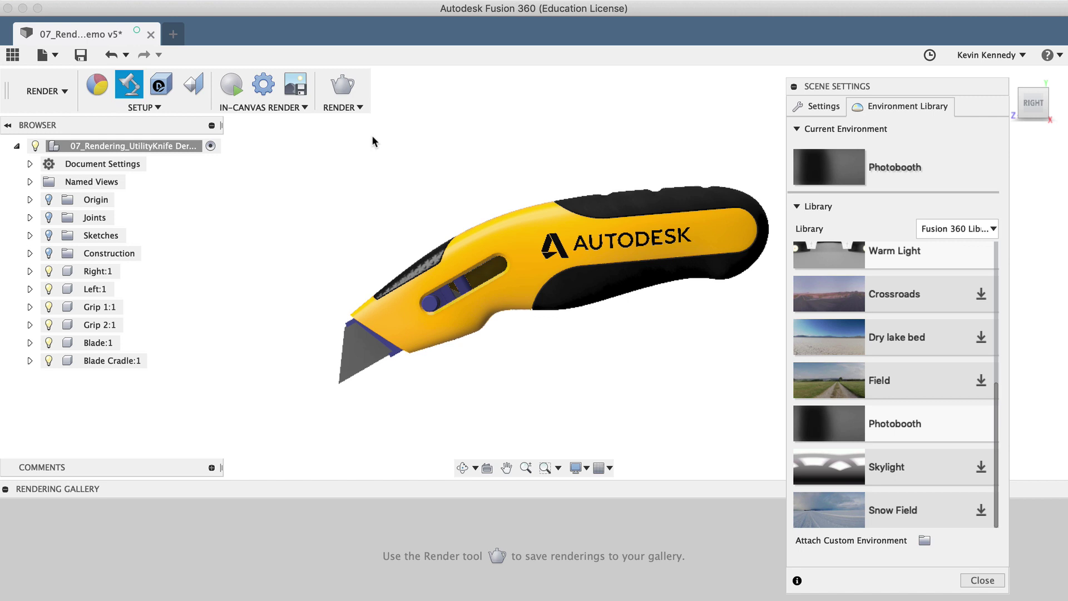
{"action": "left_click", "coordinate": [230, 86]}
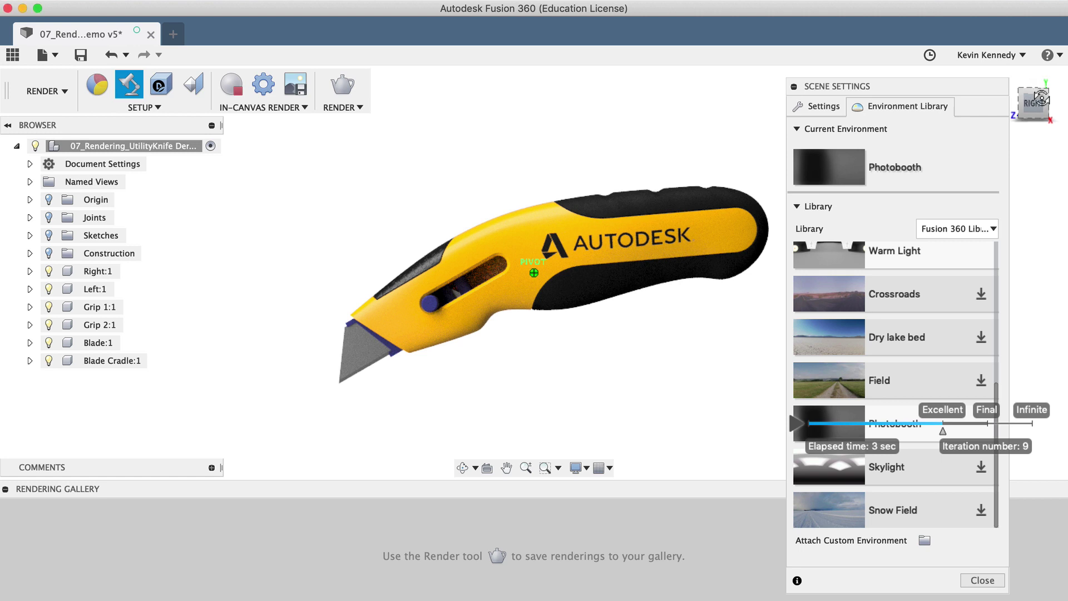
{"action": "left_click_drag", "start_coordinate": [1023, 95], "coordinate": [1065, 119]}
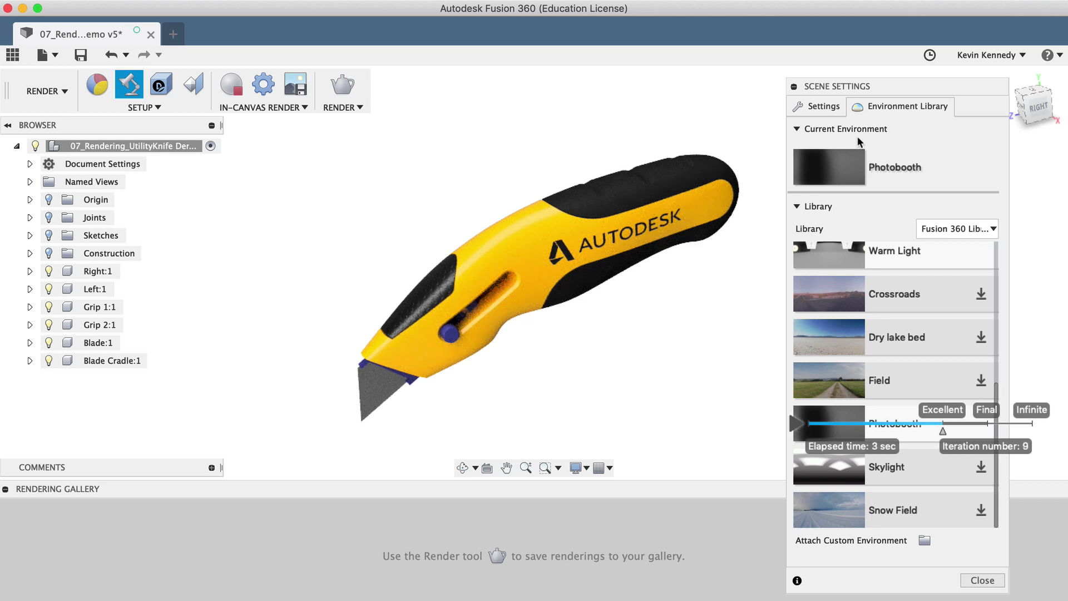
- Apply the Sharp Highlights environment to the scene and examine the knife's in-canvas render with the scene settings collapsed
{"action": "scroll", "coordinate": [874, 282], "scroll_direction": "up", "scroll_amount": 5}
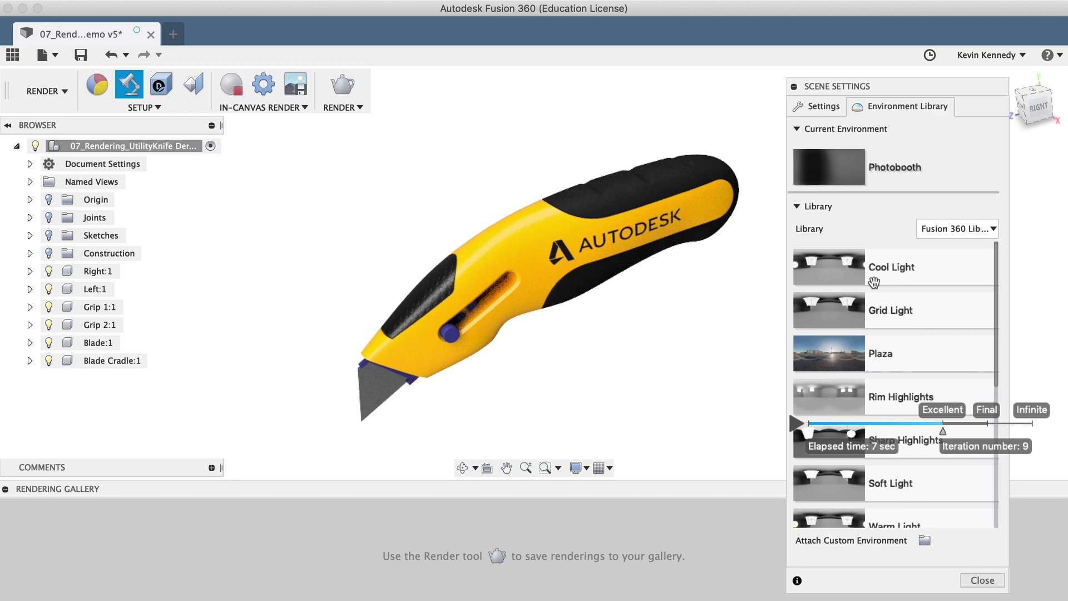
{"action": "scroll", "coordinate": [874, 283], "scroll_direction": "down", "scroll_amount": 4}
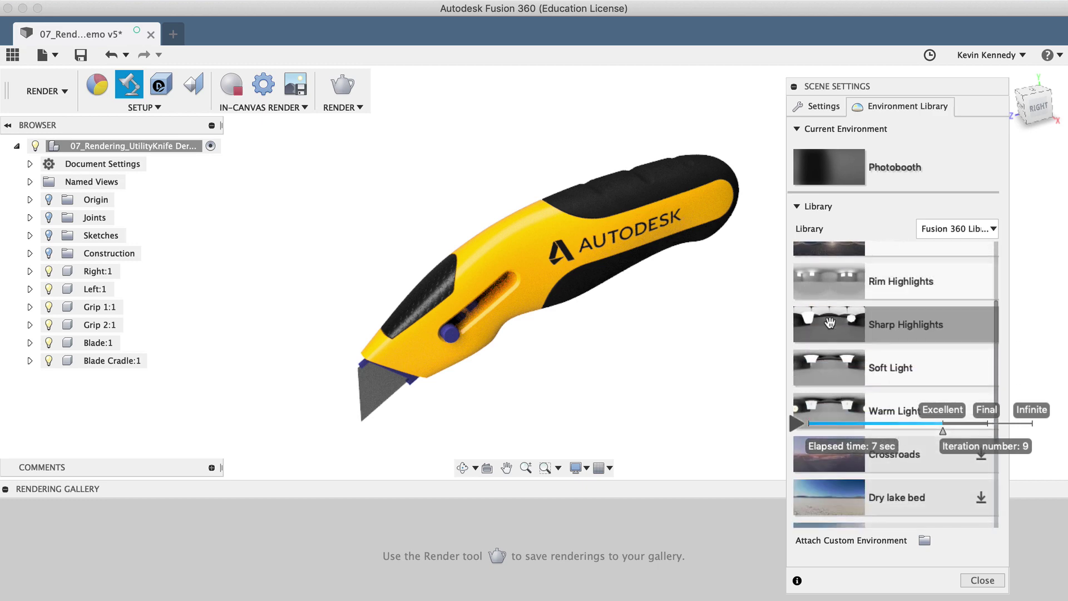
{"action": "left_click_drag", "start_coordinate": [874, 324], "coordinate": [616, 321]}
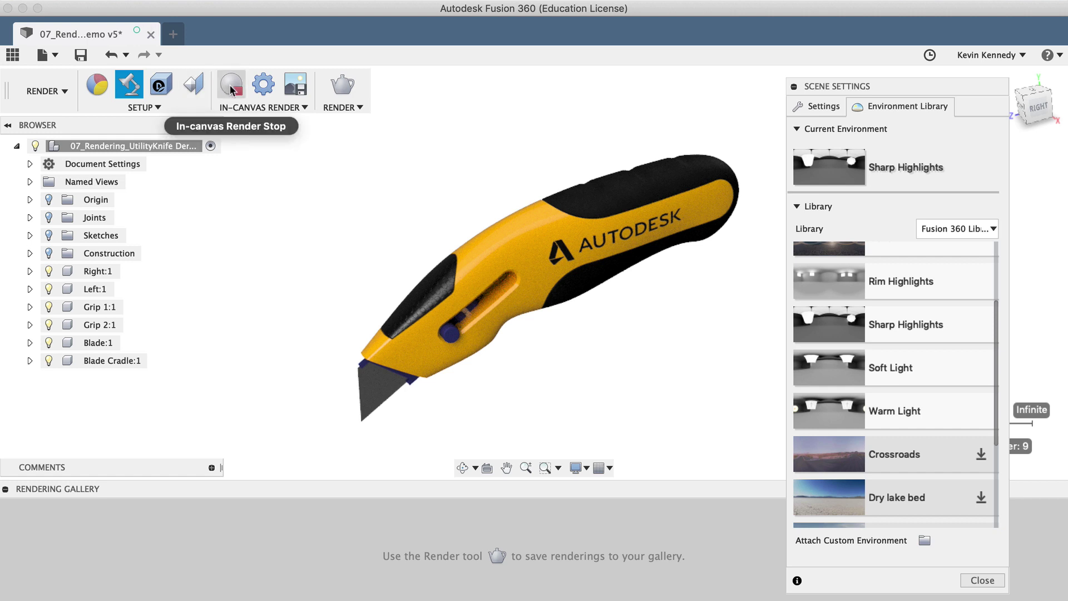
{"action": "left_click", "coordinate": [793, 87]}
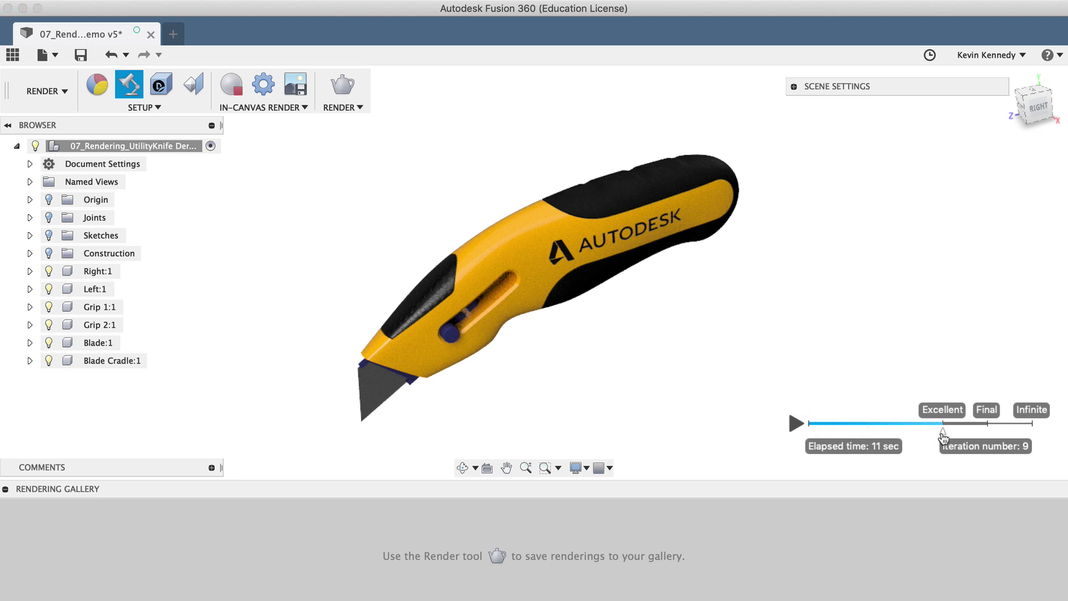
{"action": "left_click", "coordinate": [793, 87]}
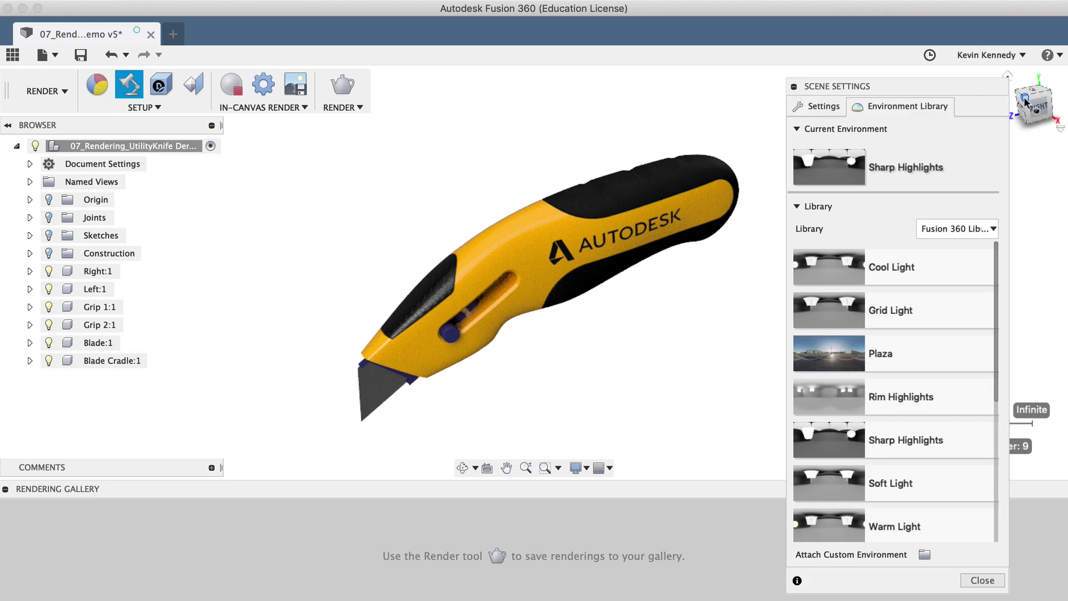
{"action": "mouse_move", "coordinate": [1026, 101]}
{"action": "left_mouse_down"}
{"action": "mouse_move", "coordinate": [1002, 131]}
{"action": "mouse_move", "coordinate": [979, 95]}
{"action": "left_mouse_up"}
{"action": "left_click", "coordinate": [793, 86]}
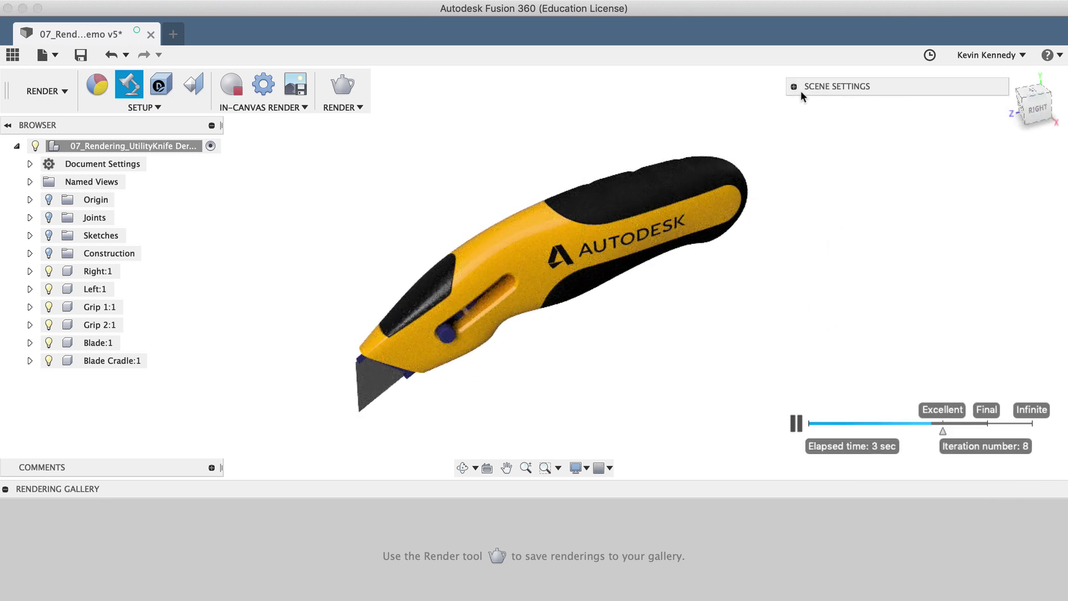
- Try the ground plane with its Flatten Ground option in the scene settings, and turn the ground plane back off
{"action": "left_click", "coordinate": [793, 87]}
{"action": "left_click", "coordinate": [817, 107]}
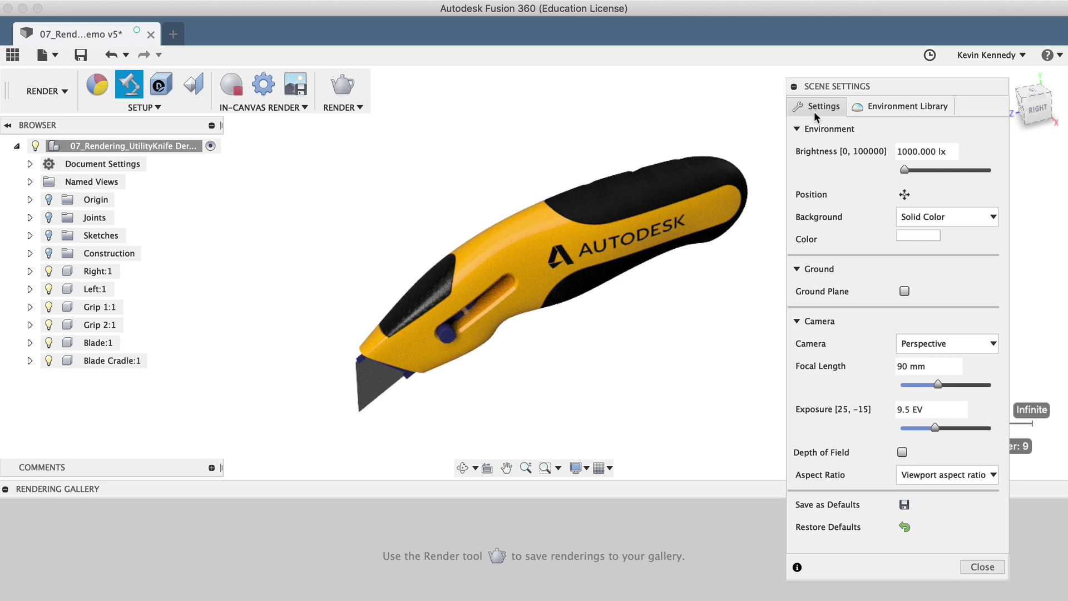
{"action": "left_click", "coordinate": [903, 291]}
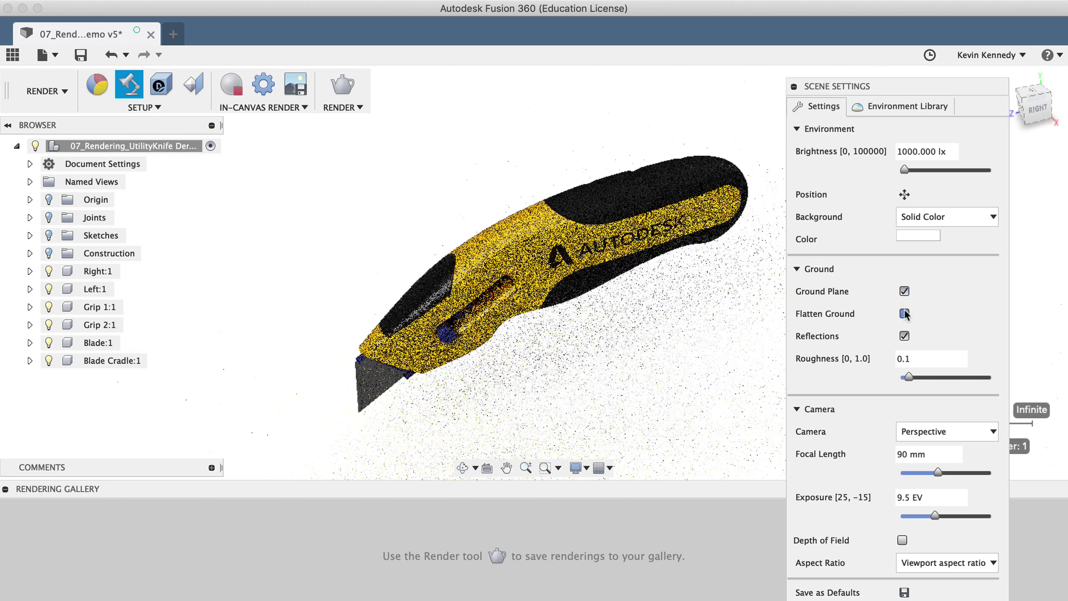
{"action": "left_click", "coordinate": [904, 314]}
{"action": "left_click", "coordinate": [904, 314]}
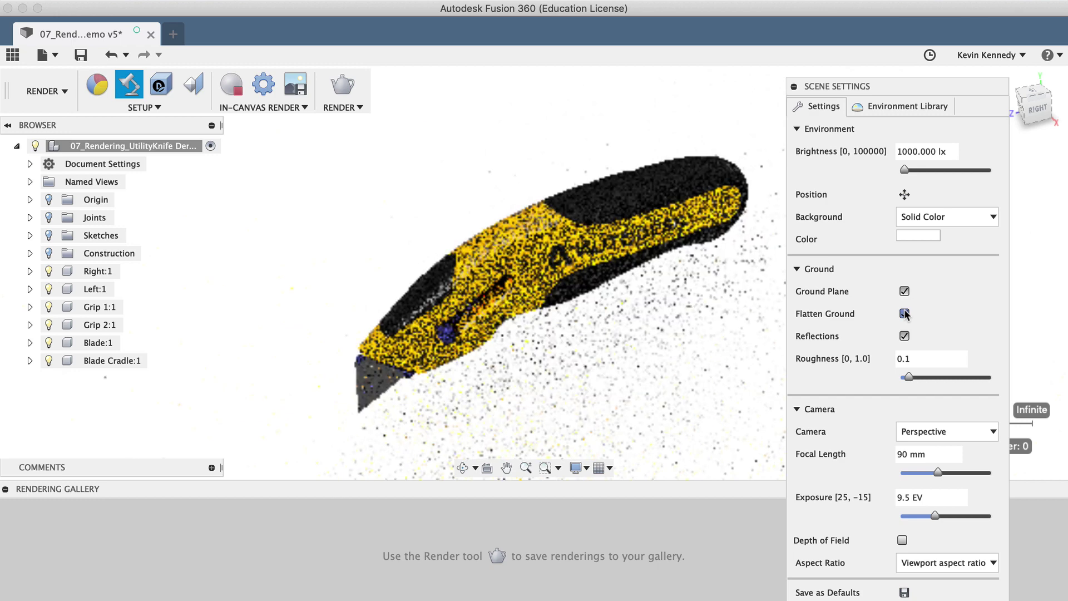
{"action": "left_click", "coordinate": [904, 292]}
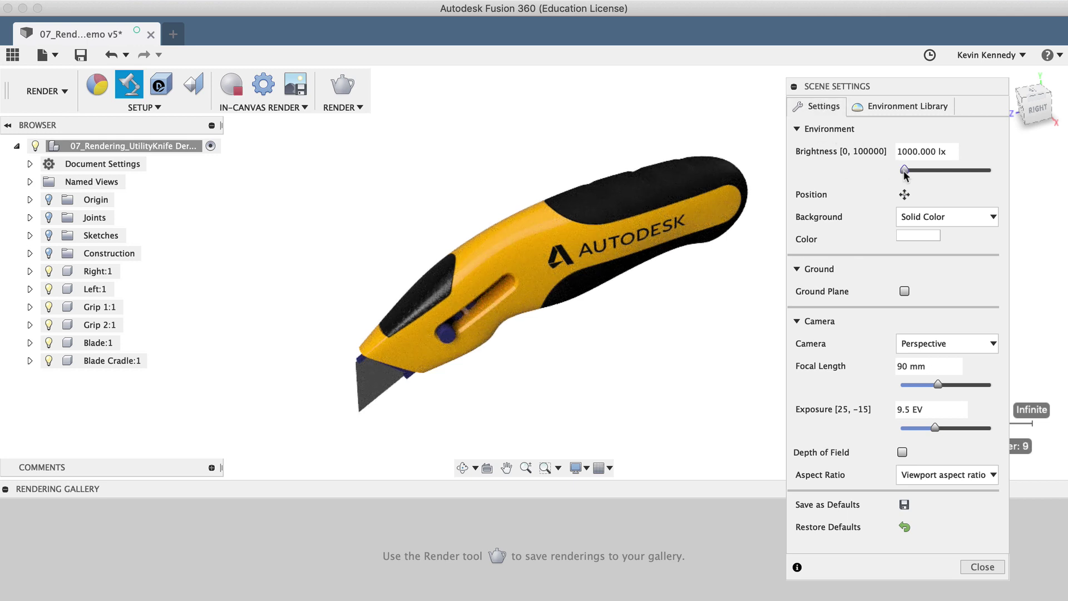
- Set the environment brightness to 983.607 lx and the solid background color to a very light gray, and close the scene settings
{"action": "left_click_drag", "start_coordinate": [908, 170], "coordinate": [903, 172]}
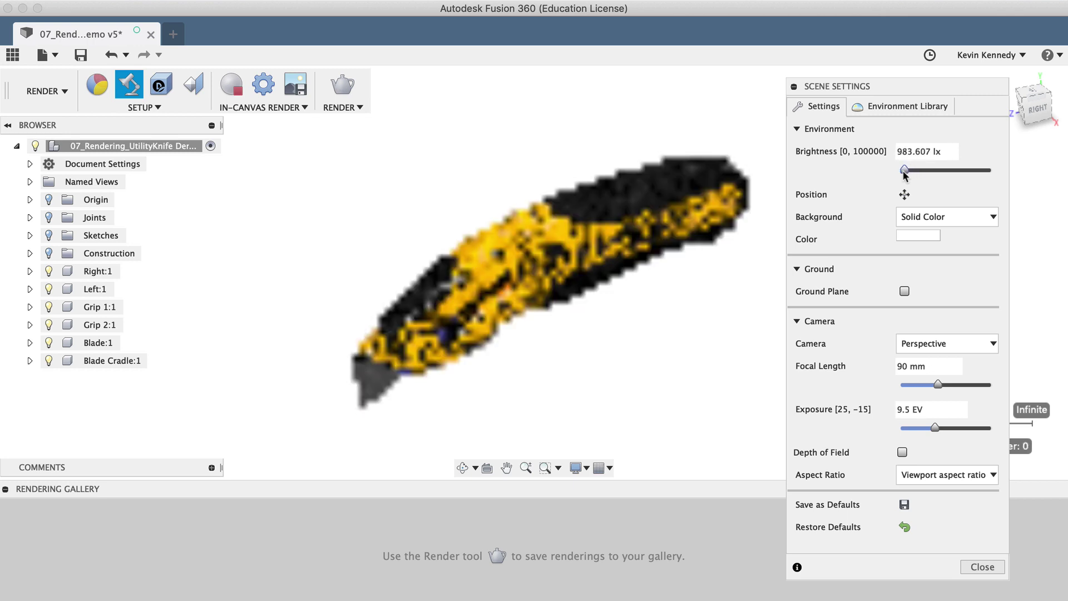
{"action": "left_click", "coordinate": [918, 236]}
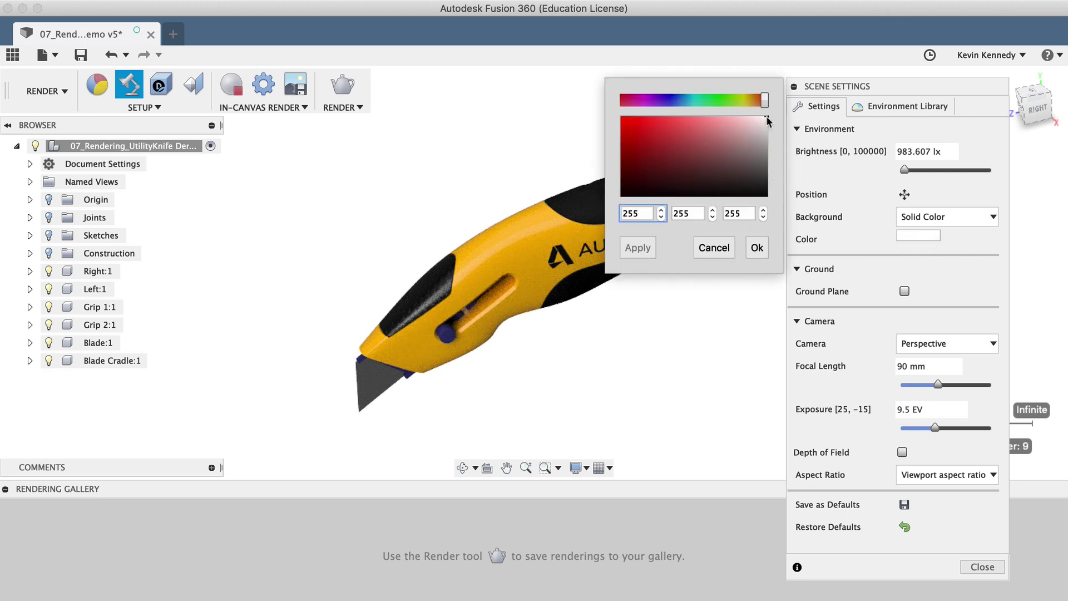
{"action": "left_click_drag", "start_coordinate": [766, 122], "coordinate": [766, 119]}
{"action": "left_click", "coordinate": [638, 247]}
{"action": "left_click", "coordinate": [756, 251]}
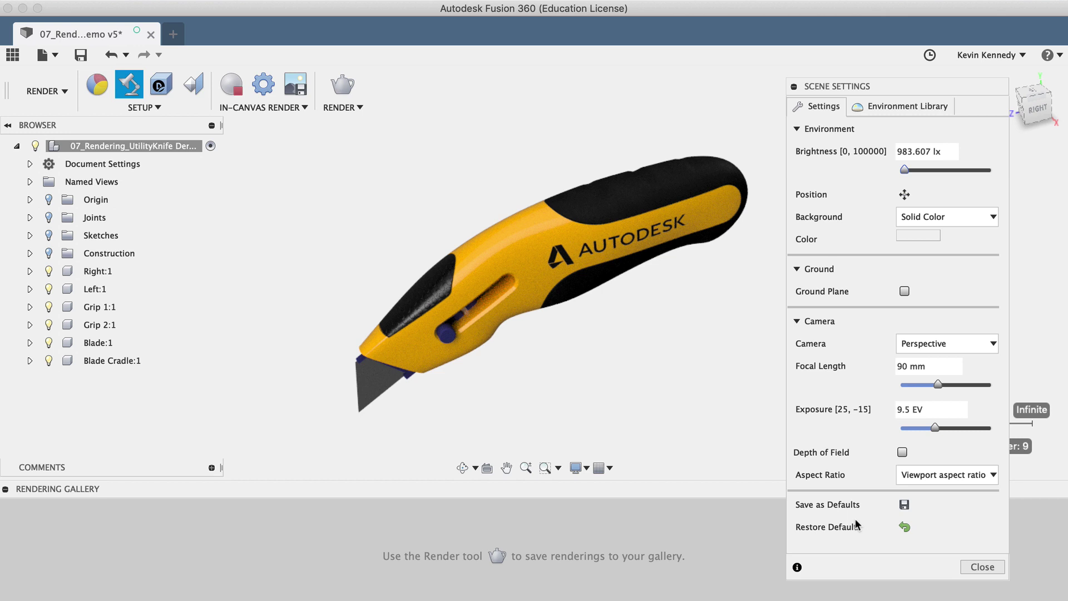
{"action": "left_click", "coordinate": [979, 567]}
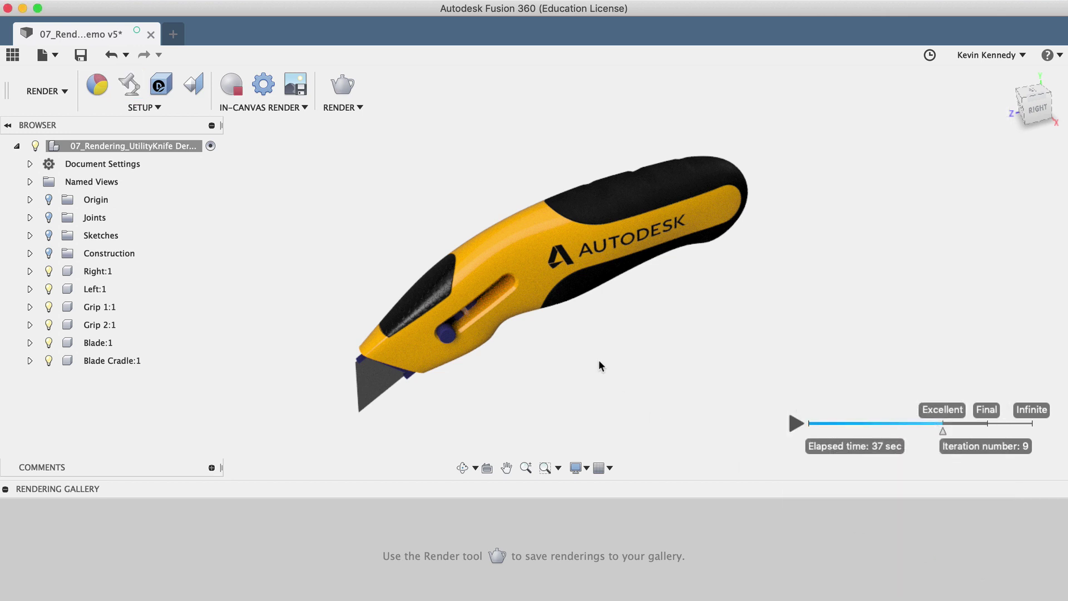
- Open the final render settings, compare the custom and web presets, and choose the 1280 x 1024 web image size
{"action": "left_click", "coordinate": [340, 86]}
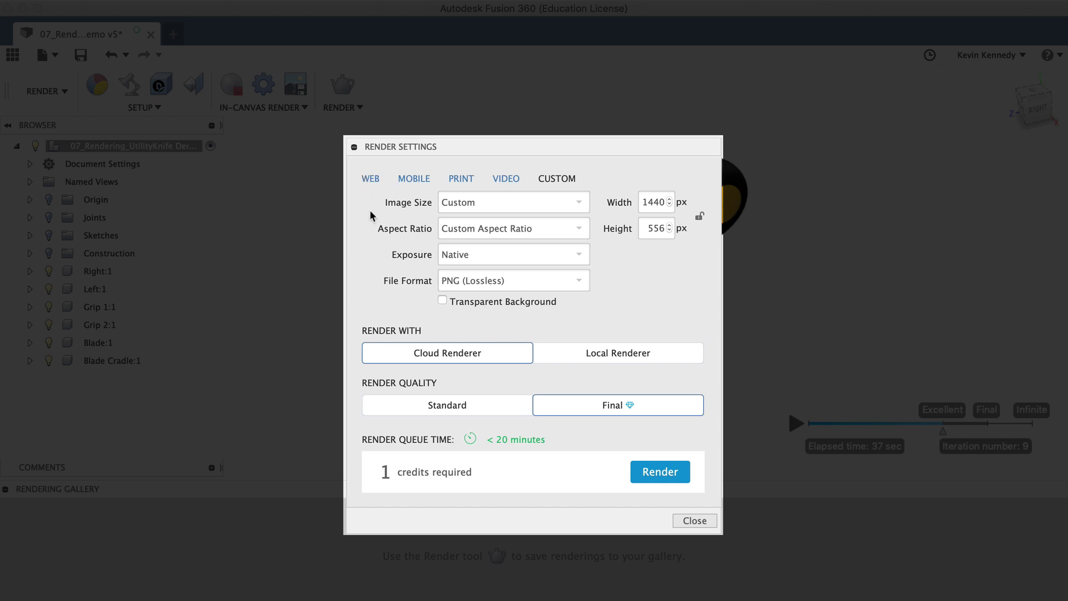
{"action": "left_click", "coordinate": [370, 179]}
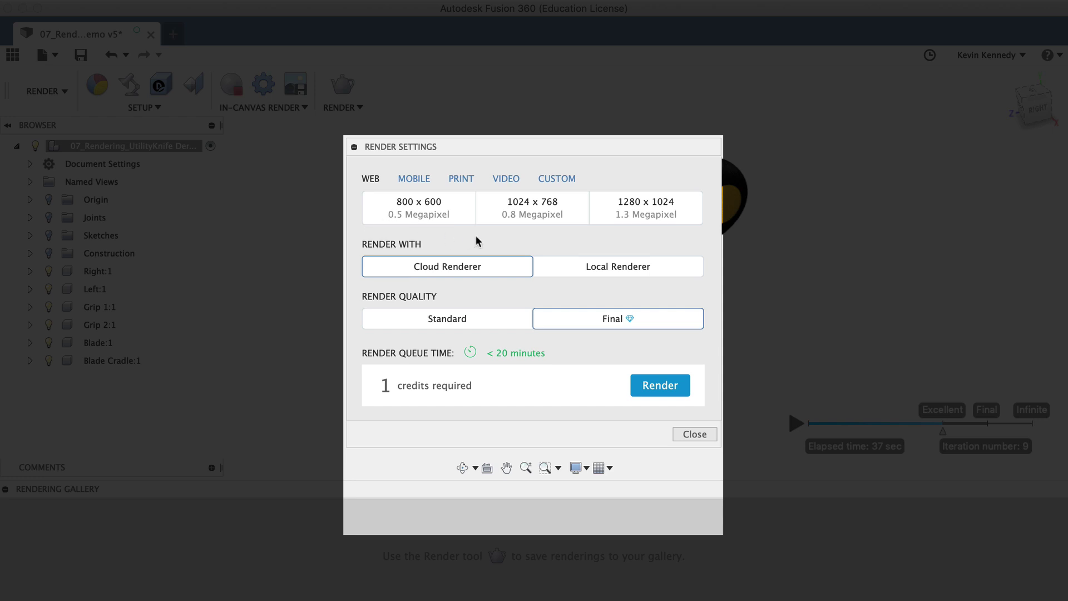
{"action": "left_click", "coordinate": [554, 179]}
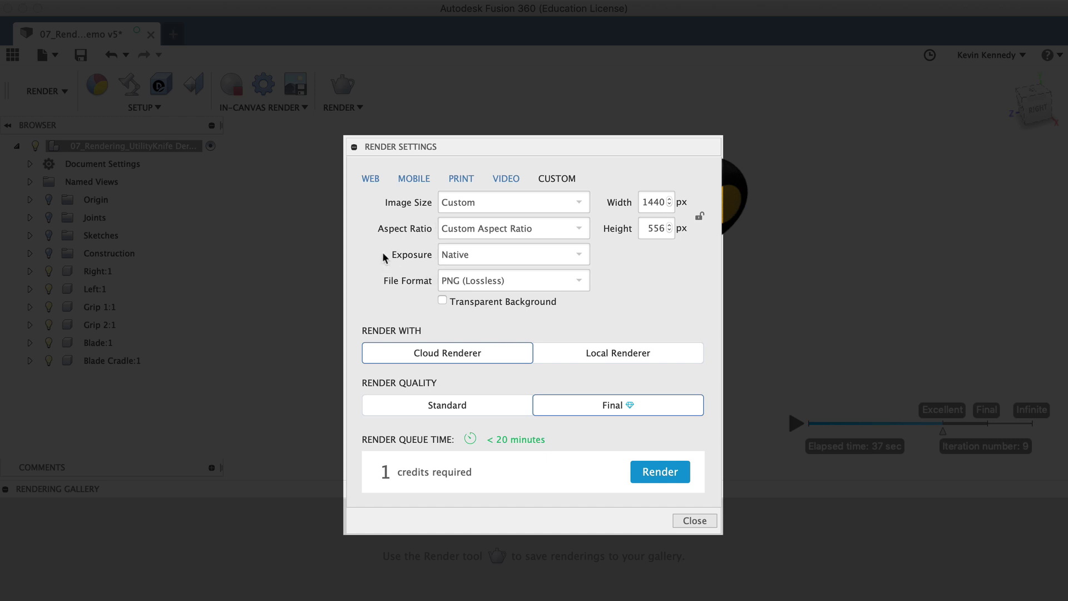
{"action": "left_click", "coordinate": [370, 181]}
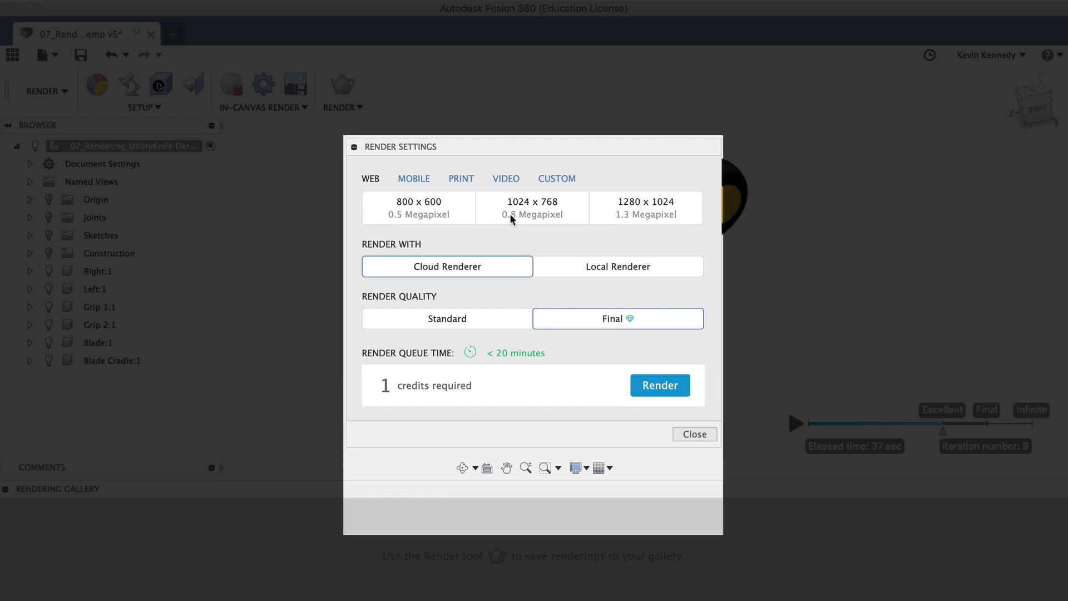
{"action": "left_click", "coordinate": [609, 211]}
- Submit the knife render with the Cloud Renderer at Final quality and check its job in the rendering gallery
{"action": "left_click", "coordinate": [549, 265]}
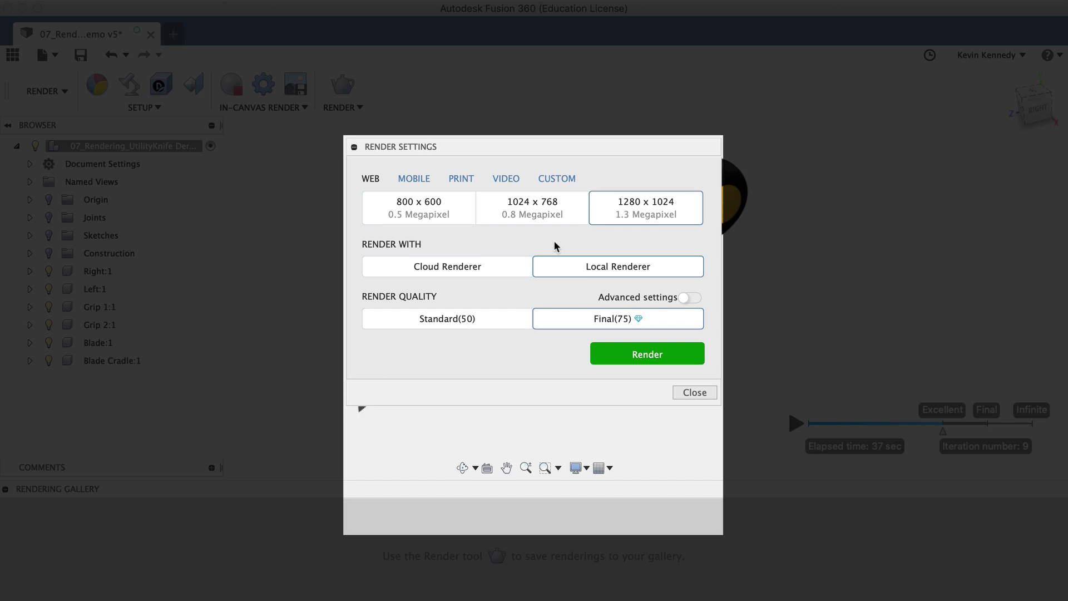
{"action": "left_click", "coordinate": [487, 266]}
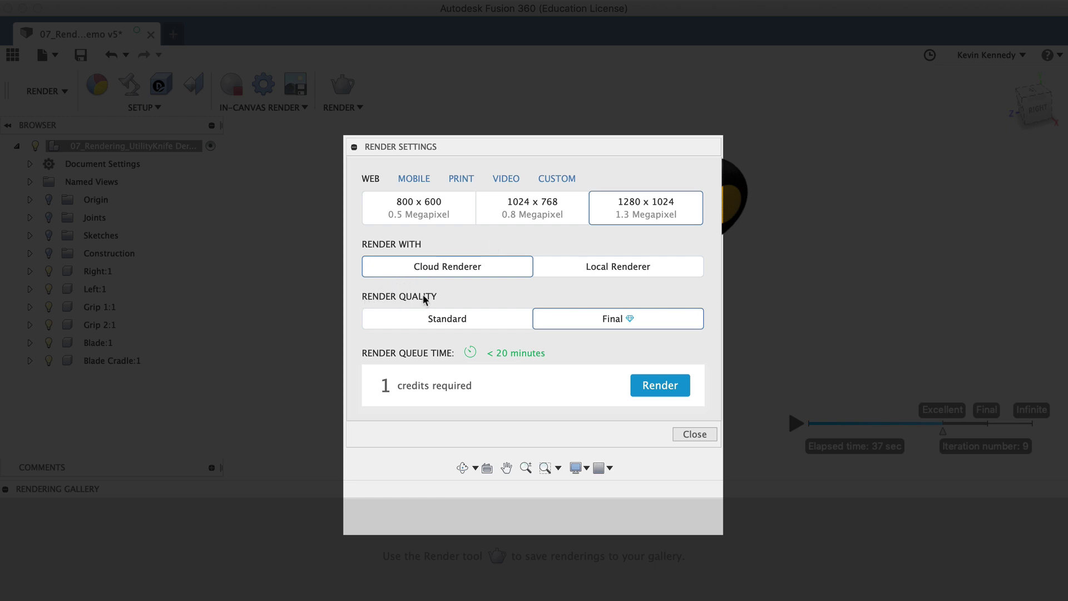
{"action": "left_click", "coordinate": [431, 327]}
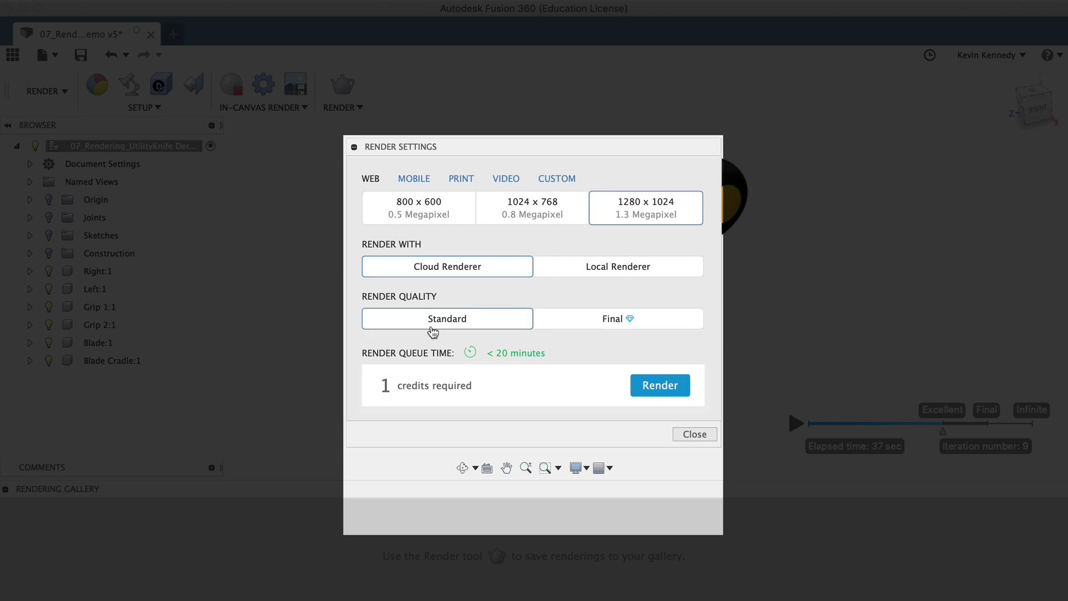
{"action": "left_click", "coordinate": [656, 324]}
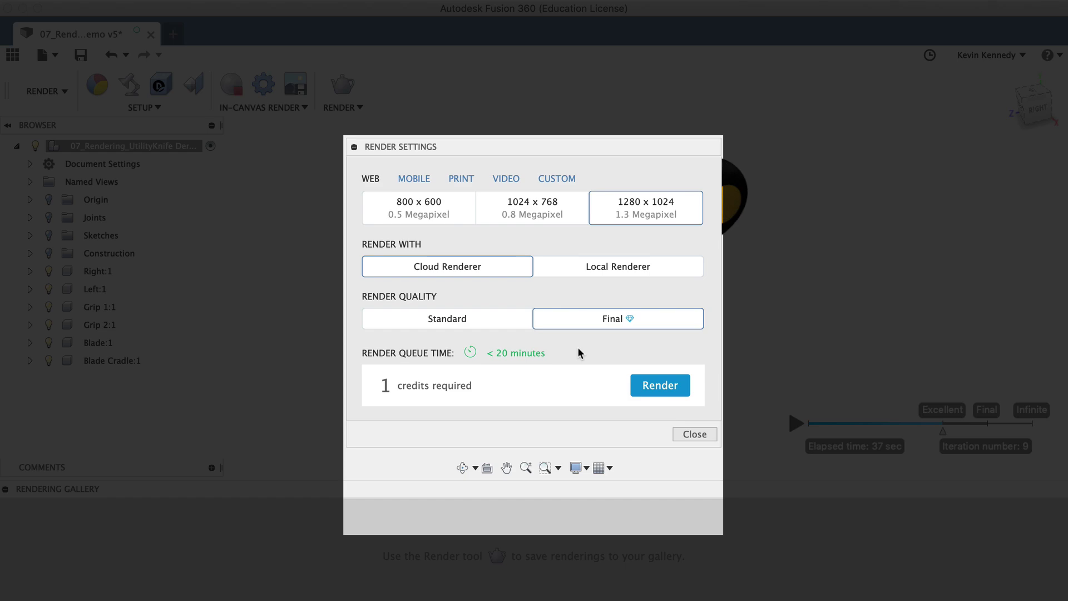
{"action": "left_click", "coordinate": [655, 384]}
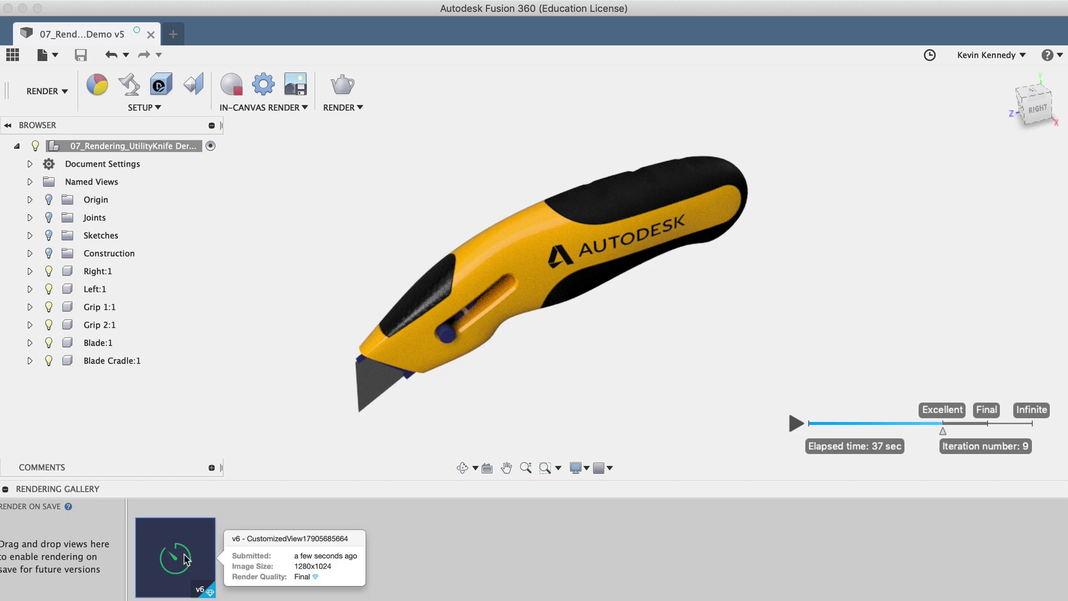
{"action": "left_click", "coordinate": [176, 559]}
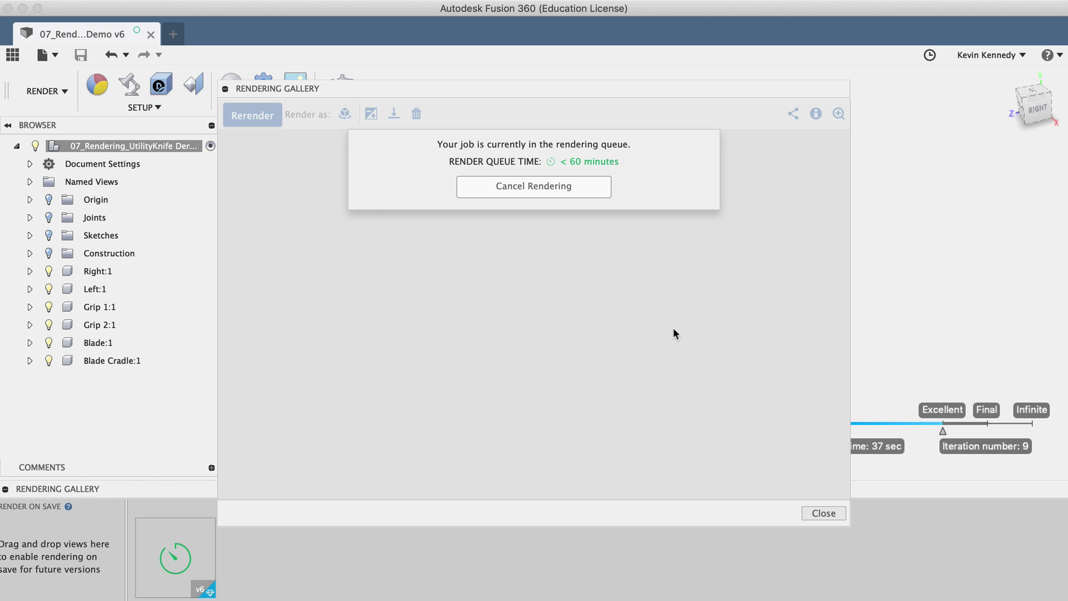
{"action": "left_click", "coordinate": [819, 513]}
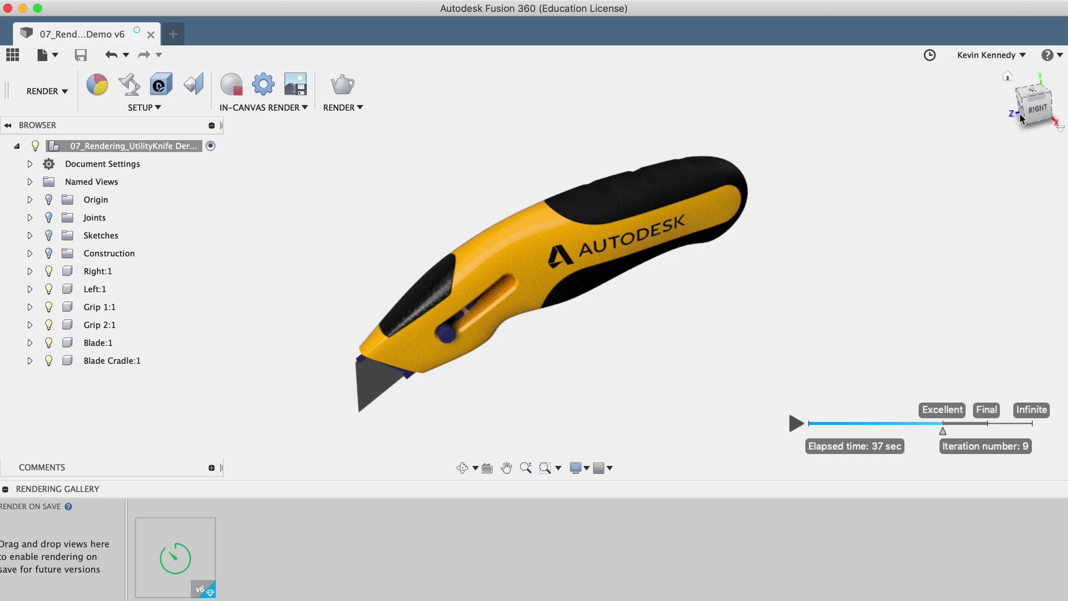
- Orient the knife to the front-right-bottom corner view and submit a second 1280 x 1024 cloud render at Final quality
{"action": "left_click_drag", "start_coordinate": [1021, 117], "coordinate": [1024, 125]}
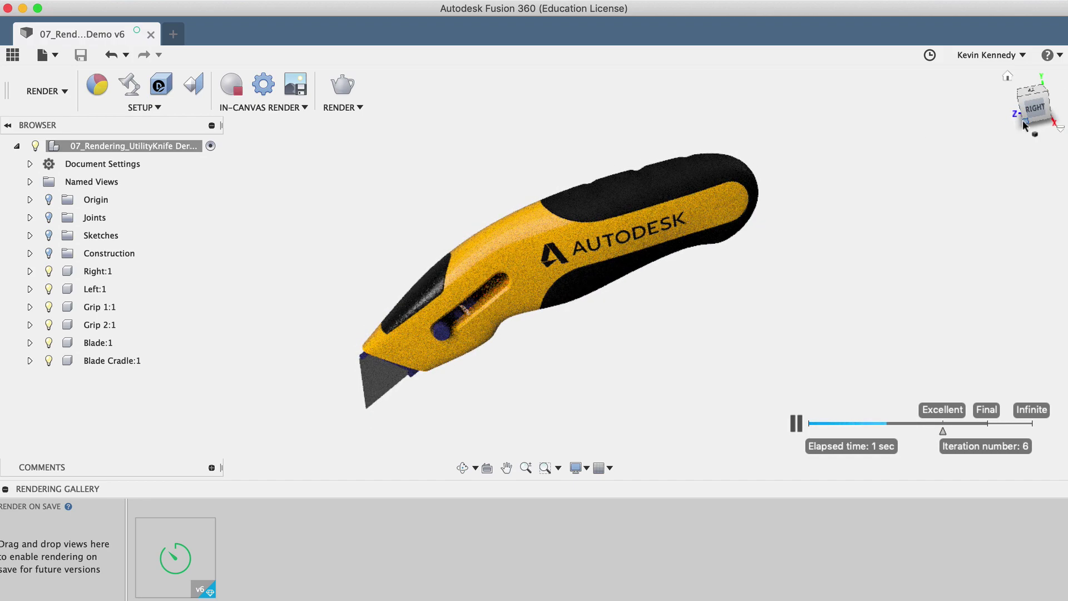
{"action": "left_click", "coordinate": [1023, 125]}
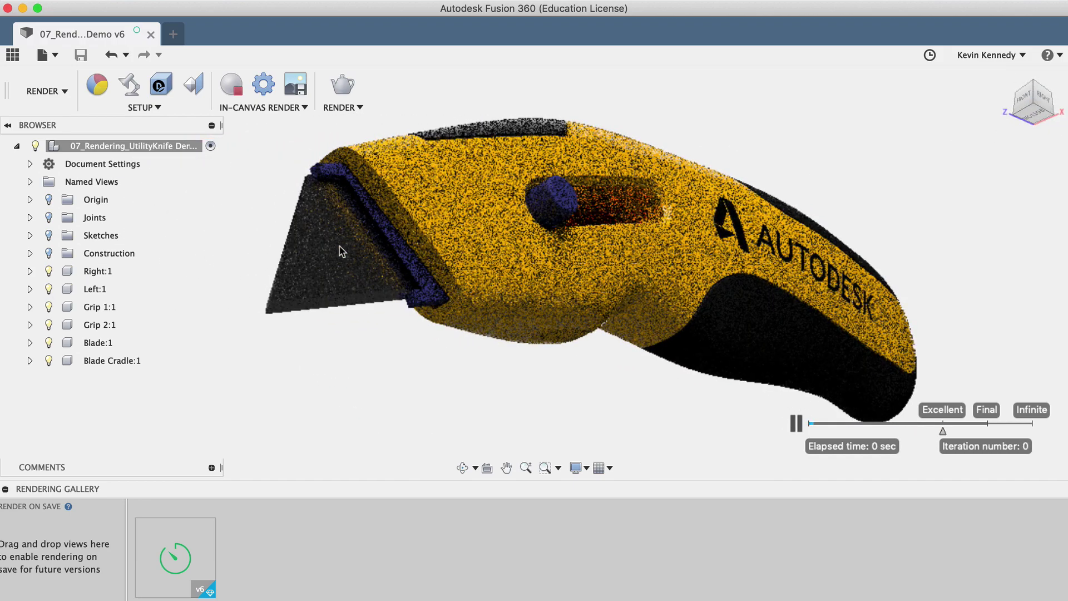
{"action": "left_click", "coordinate": [339, 84]}
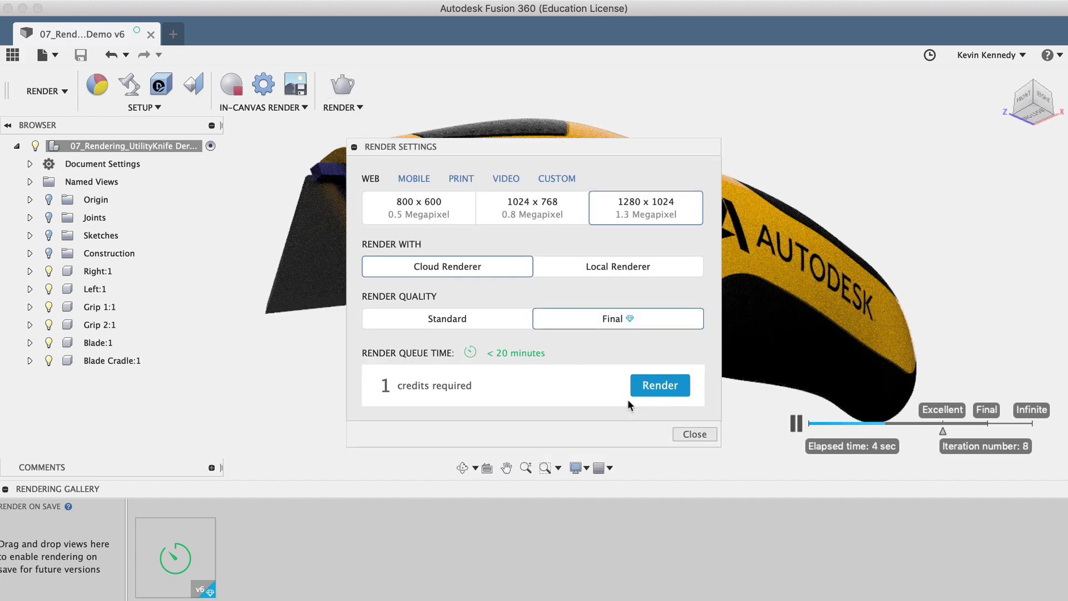
{"action": "left_click", "coordinate": [653, 386]}
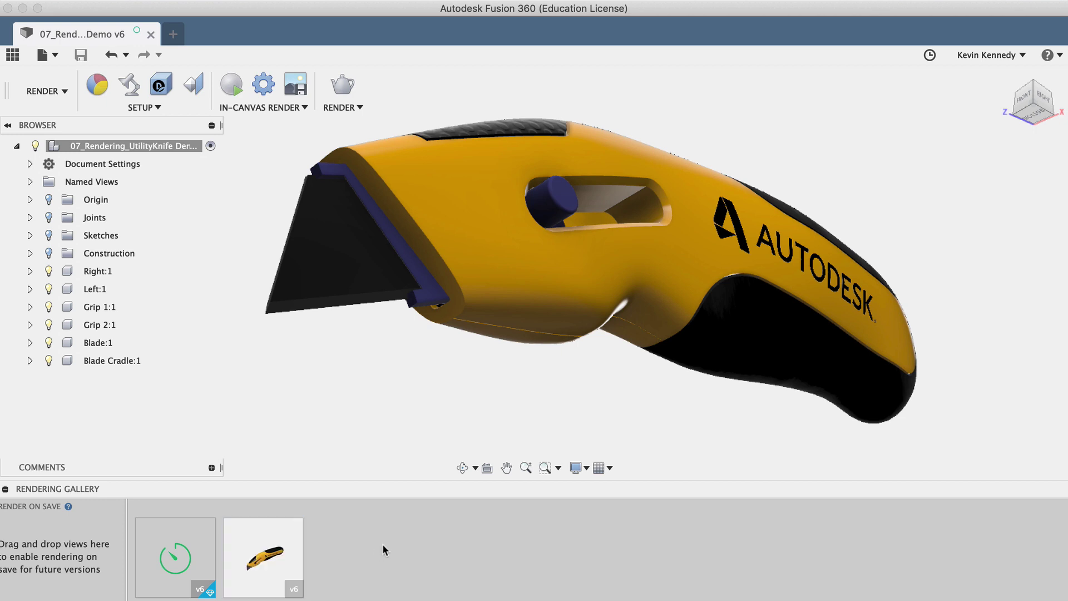
- Download the finished first render from the rendering gallery as a JPEG and open the downloaded image in the image viewer
{"action": "left_click", "coordinate": [262, 557]}
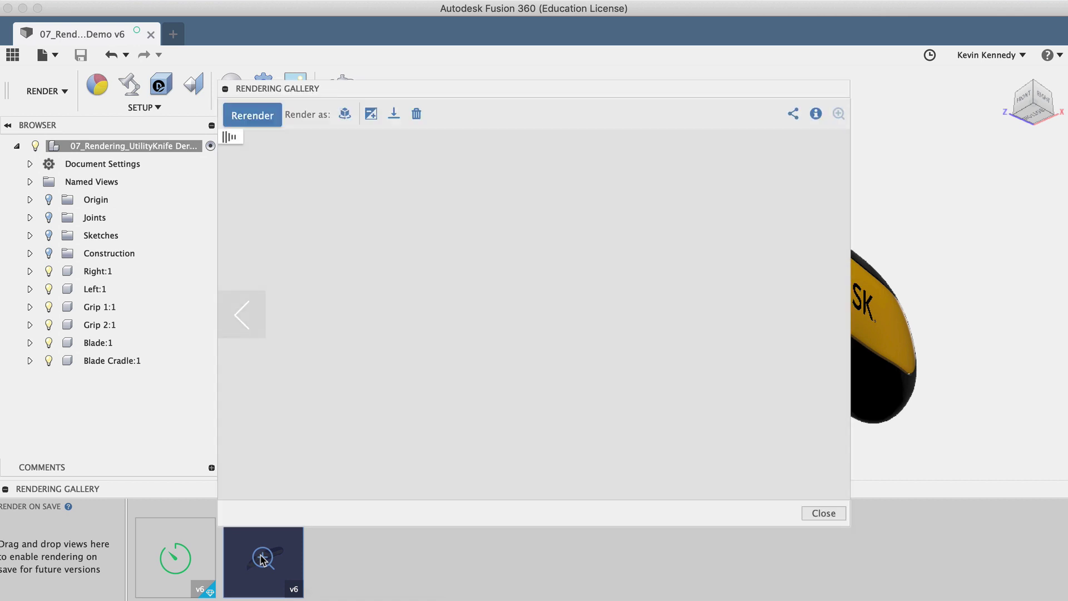
{"action": "left_click", "coordinate": [394, 114]}
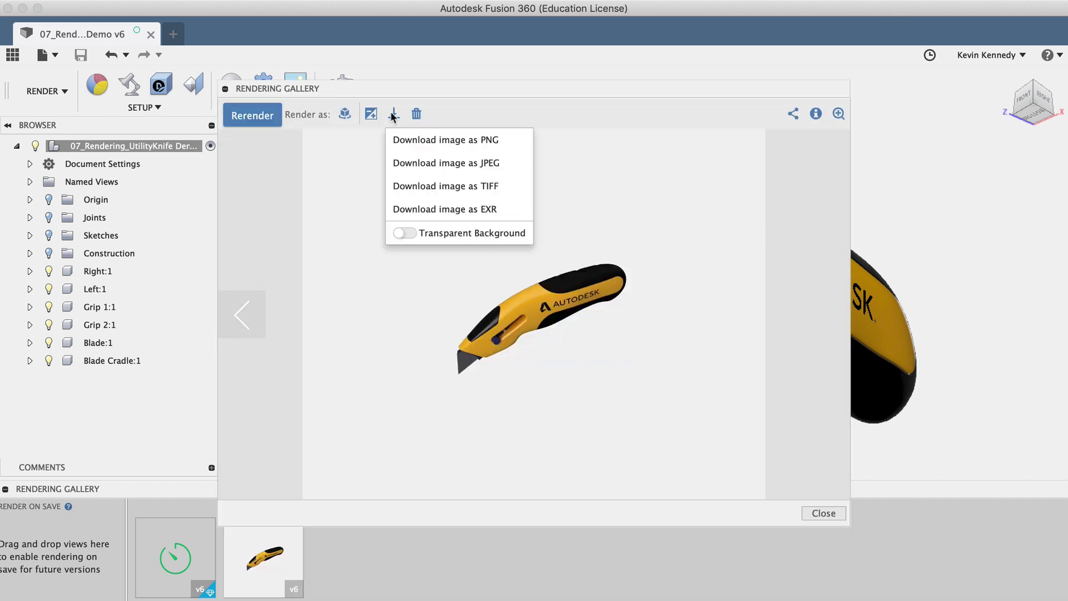
{"action": "left_click", "coordinate": [421, 162]}
{"action": "left_click", "coordinate": [631, 244]}
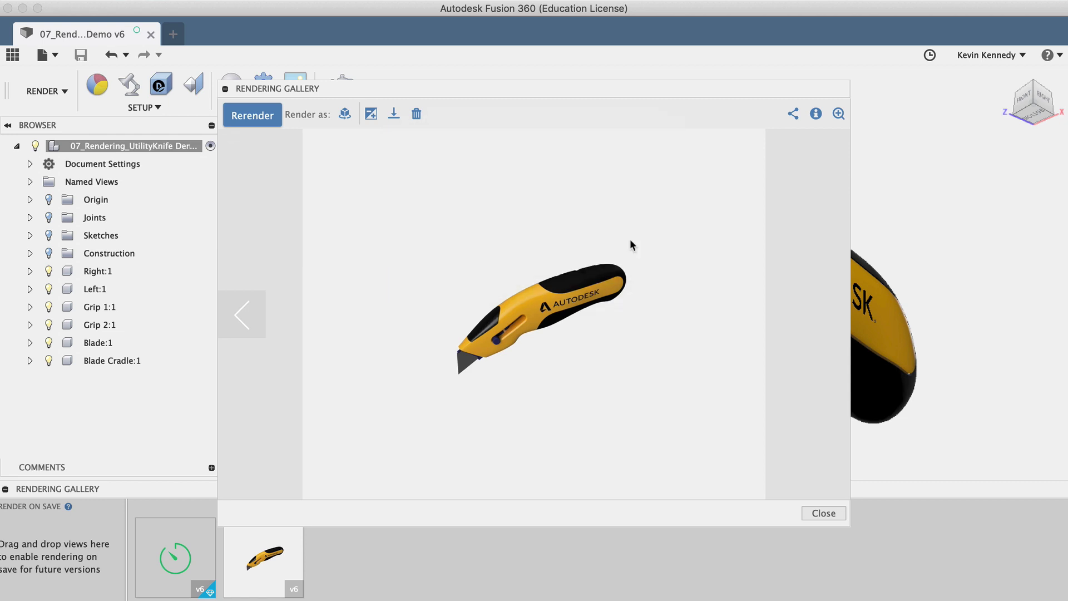
{"action": "left_click", "coordinate": [821, 513]}
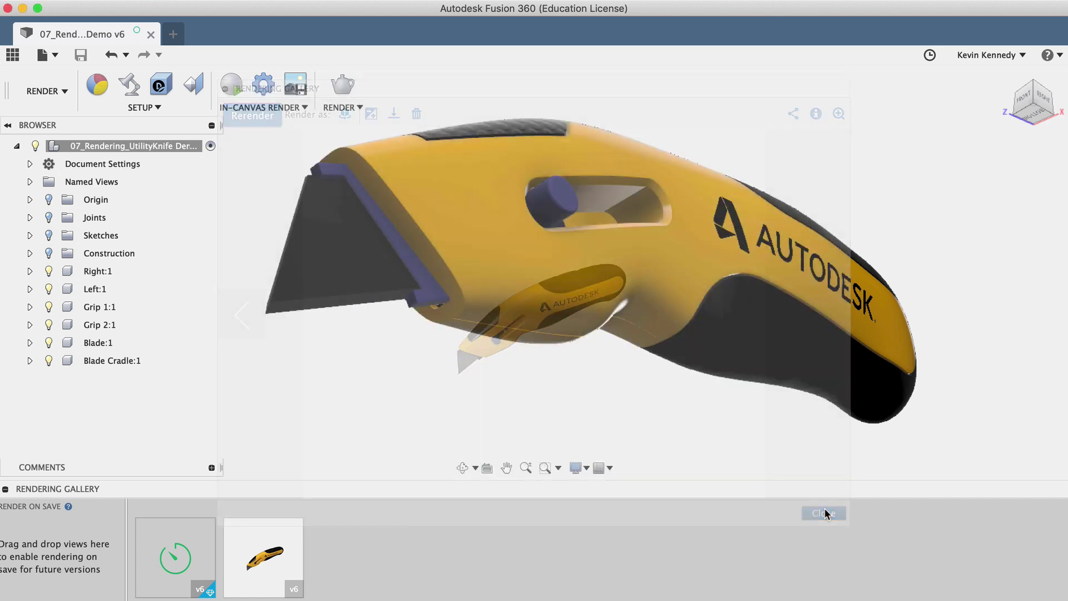
{"action": "left_click", "coordinate": [978, 582]}
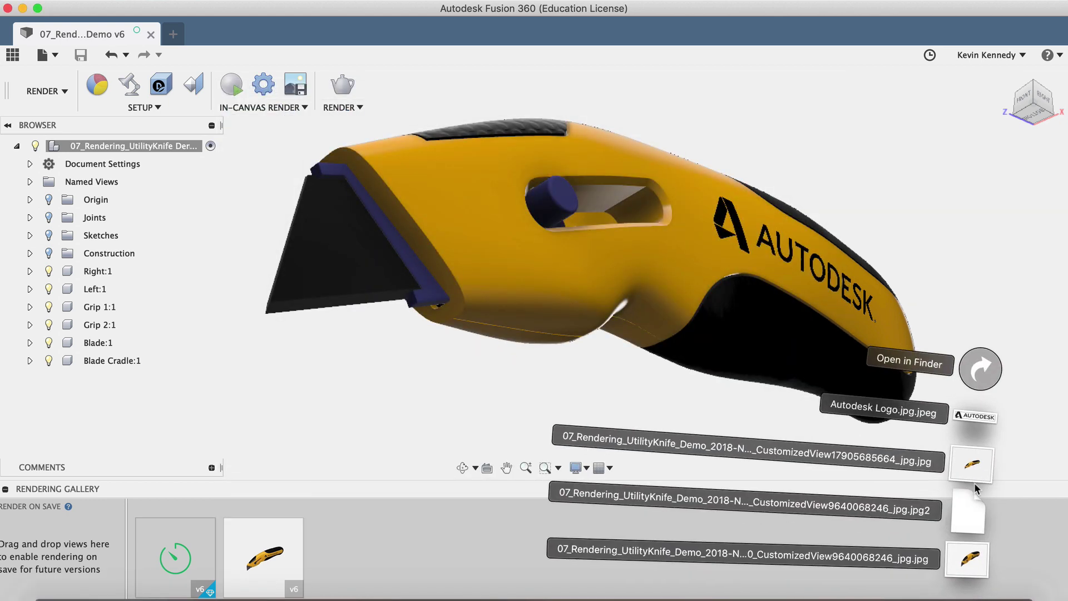
{"action": "left_click", "coordinate": [723, 449]}
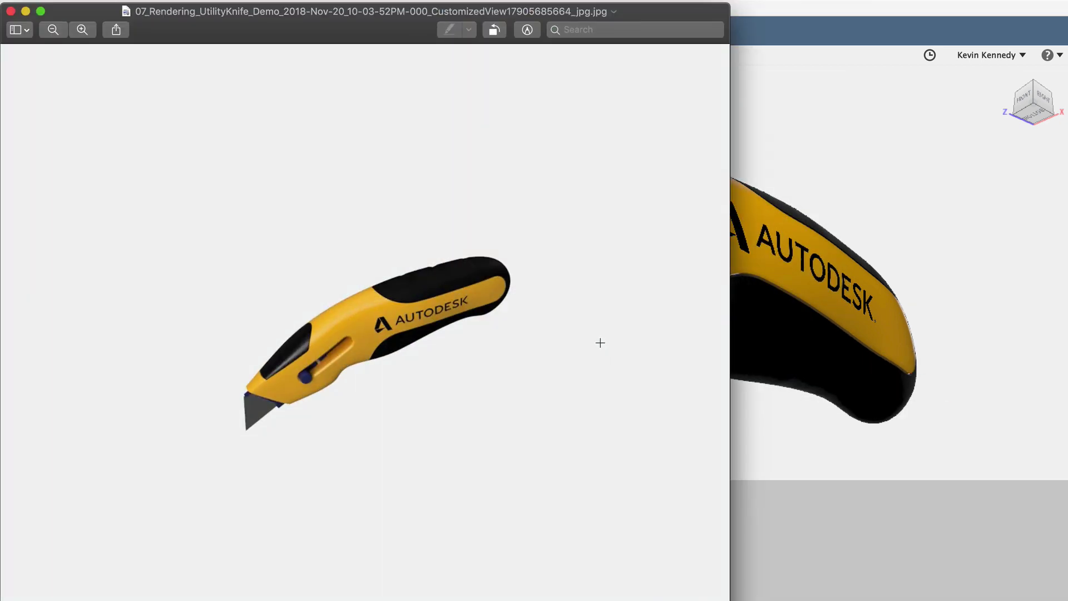